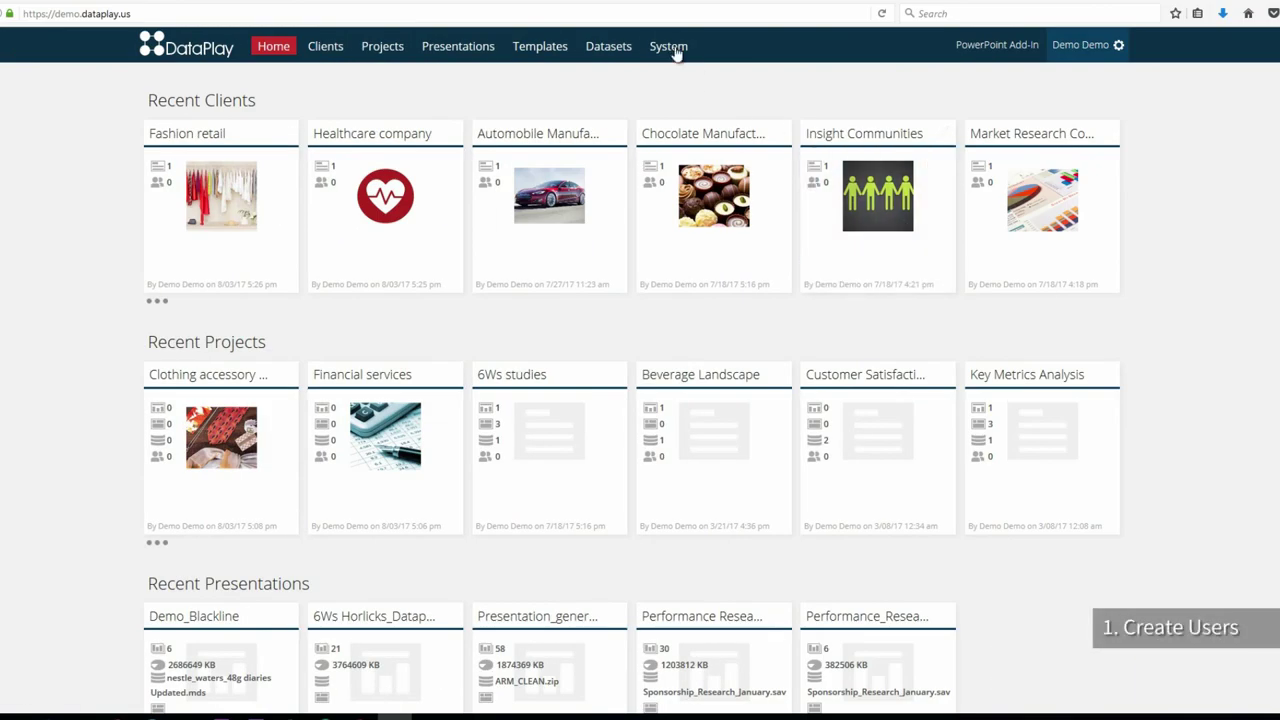
# Step: Create the first new user with their e-mail, login and password, starting another user form
pyautogui.click(670, 48)
pyautogui.click(323, 92)
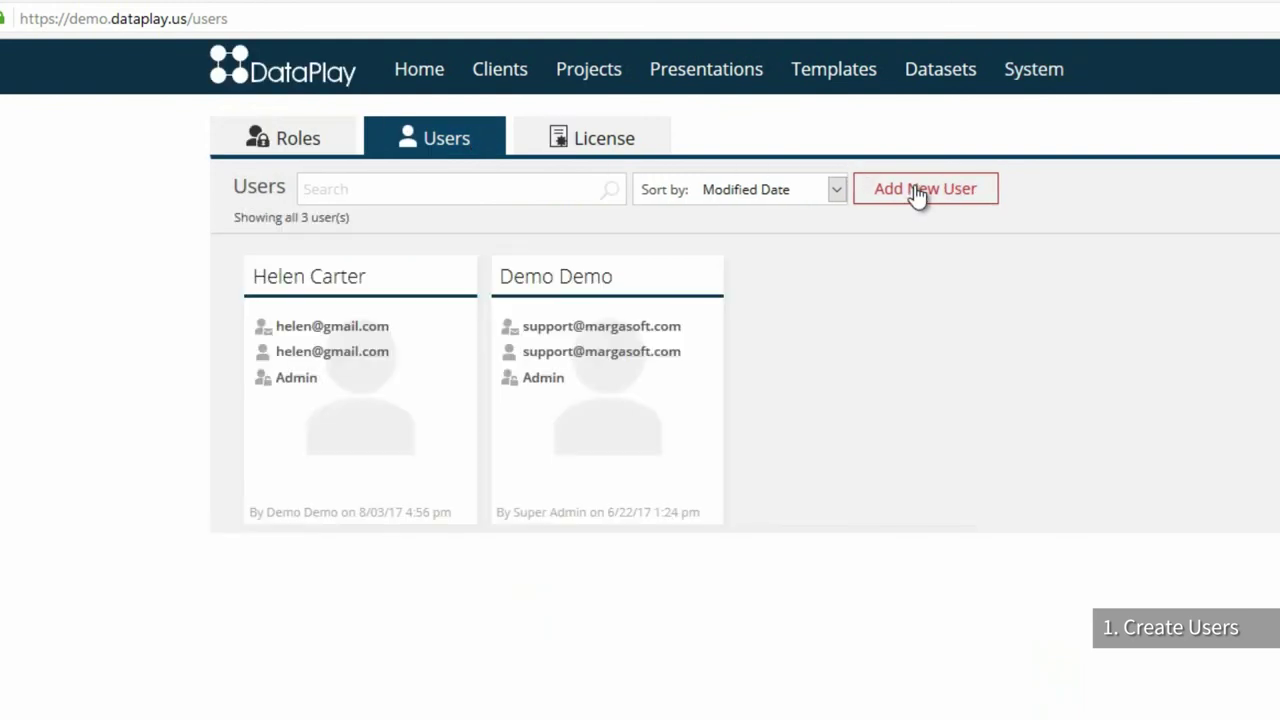
pyautogui.click(917, 192)
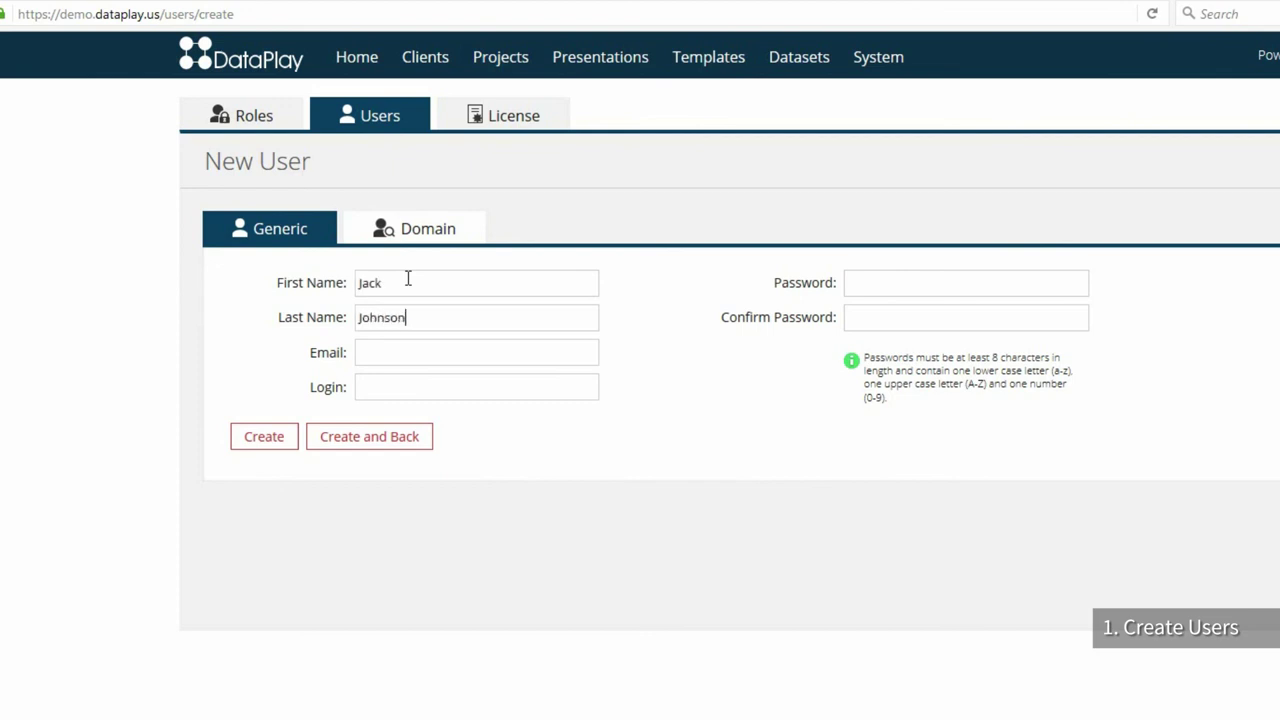
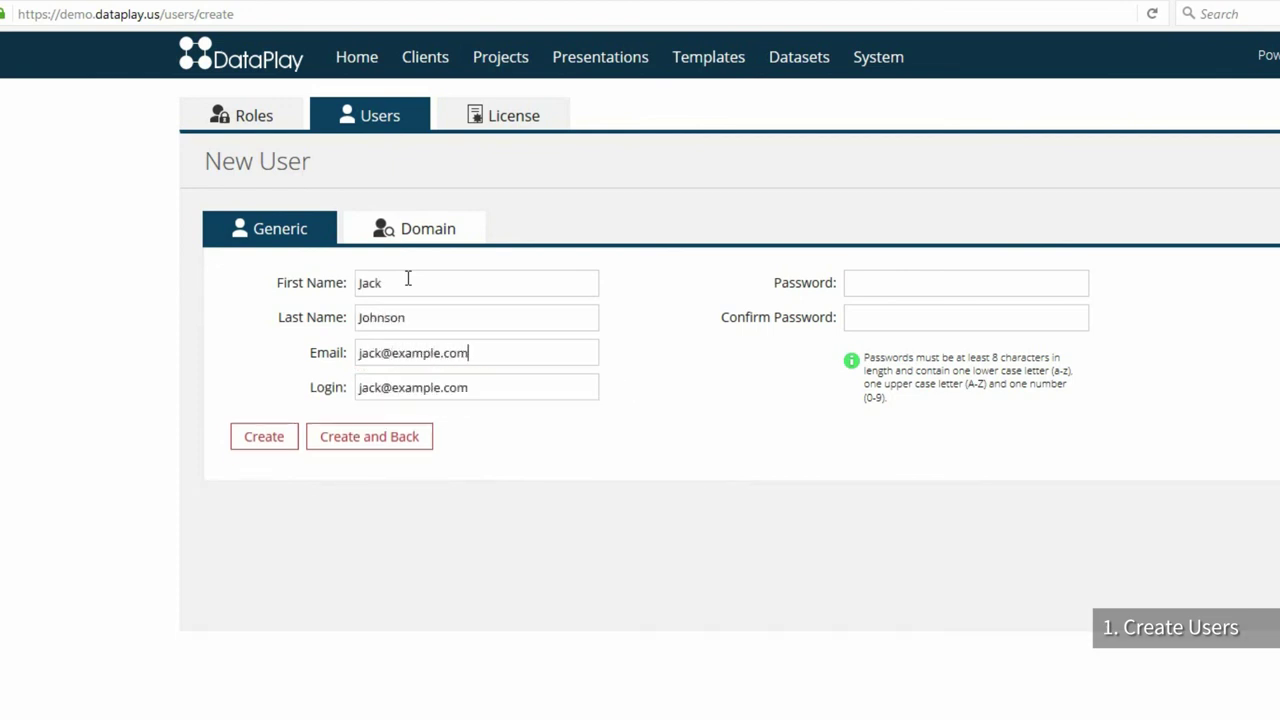
pyautogui.press('Tab')
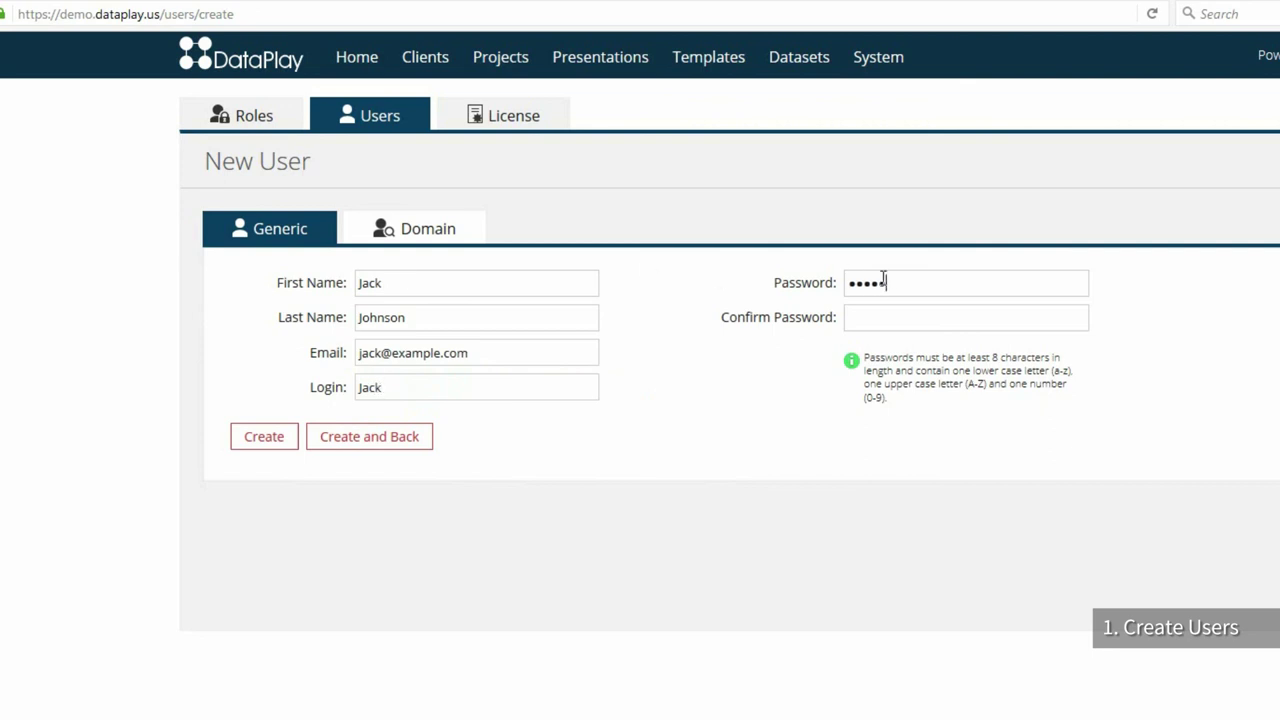
pyautogui.click(264, 444)
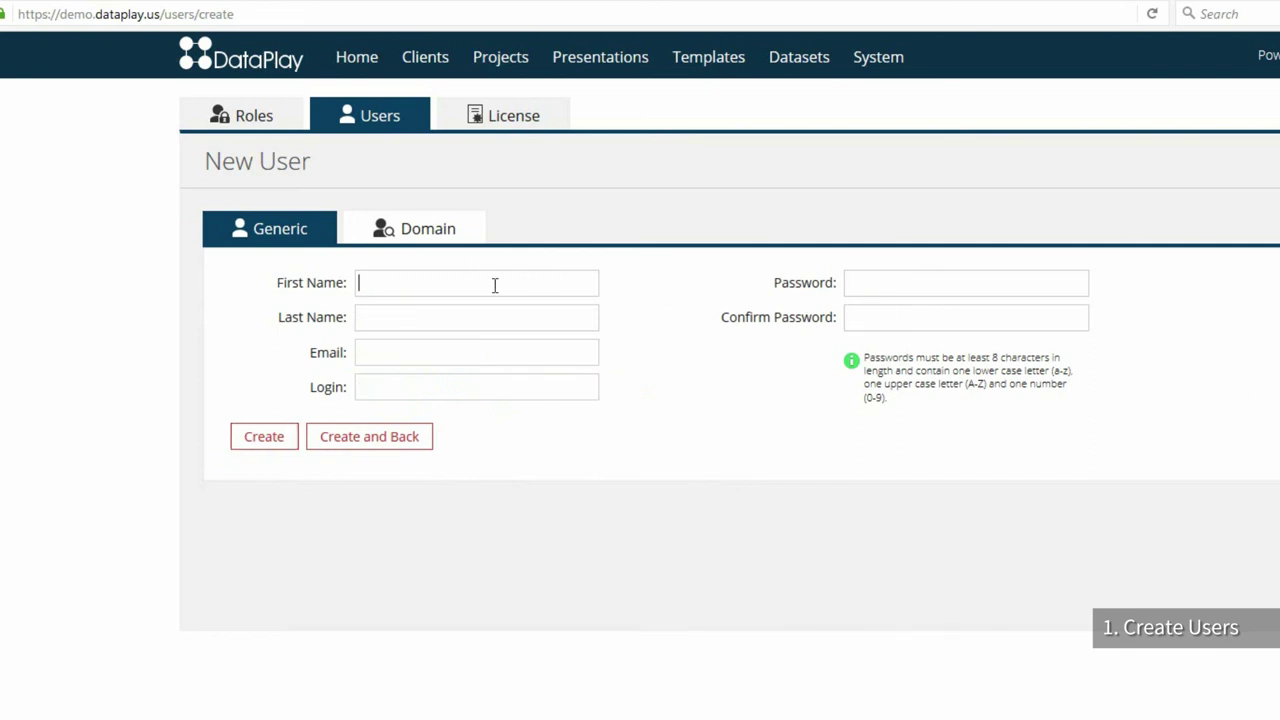
# Step: Fill in the second user's e-mail and login, then create them and return to the users list
pyautogui.write('emma@example.com')
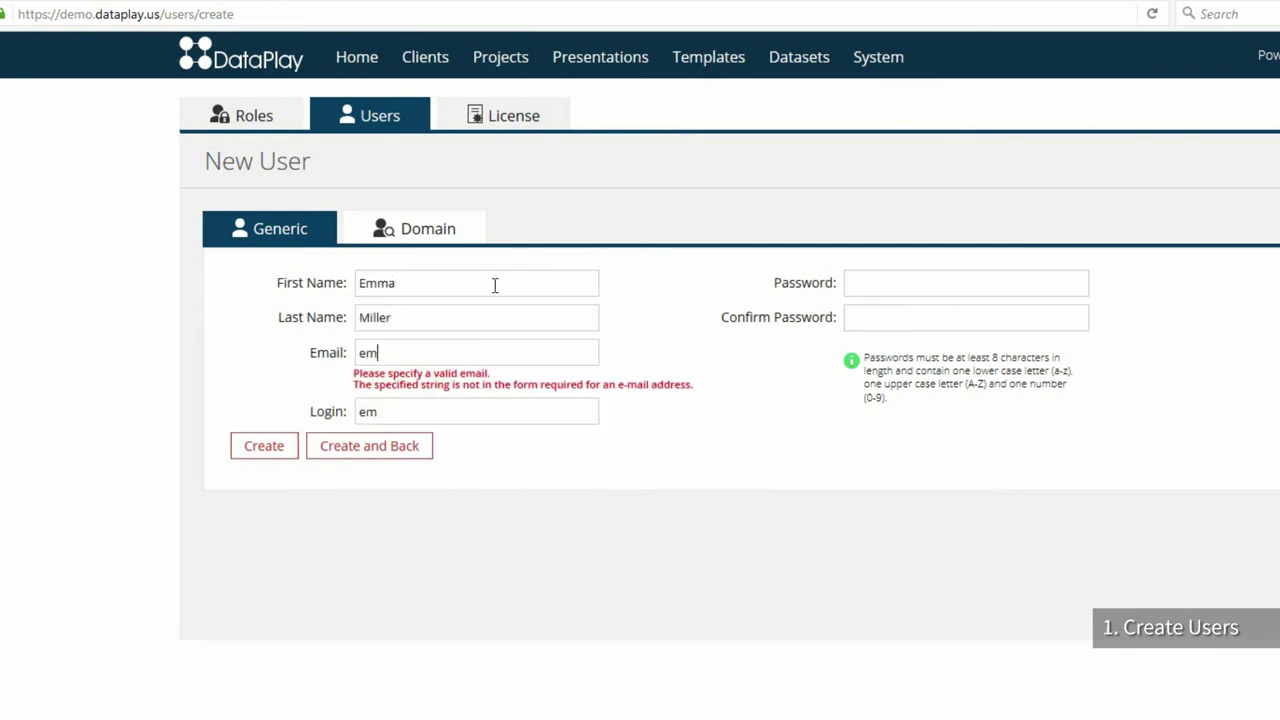
pyautogui.press('Tab')
pyautogui.write('Emma')
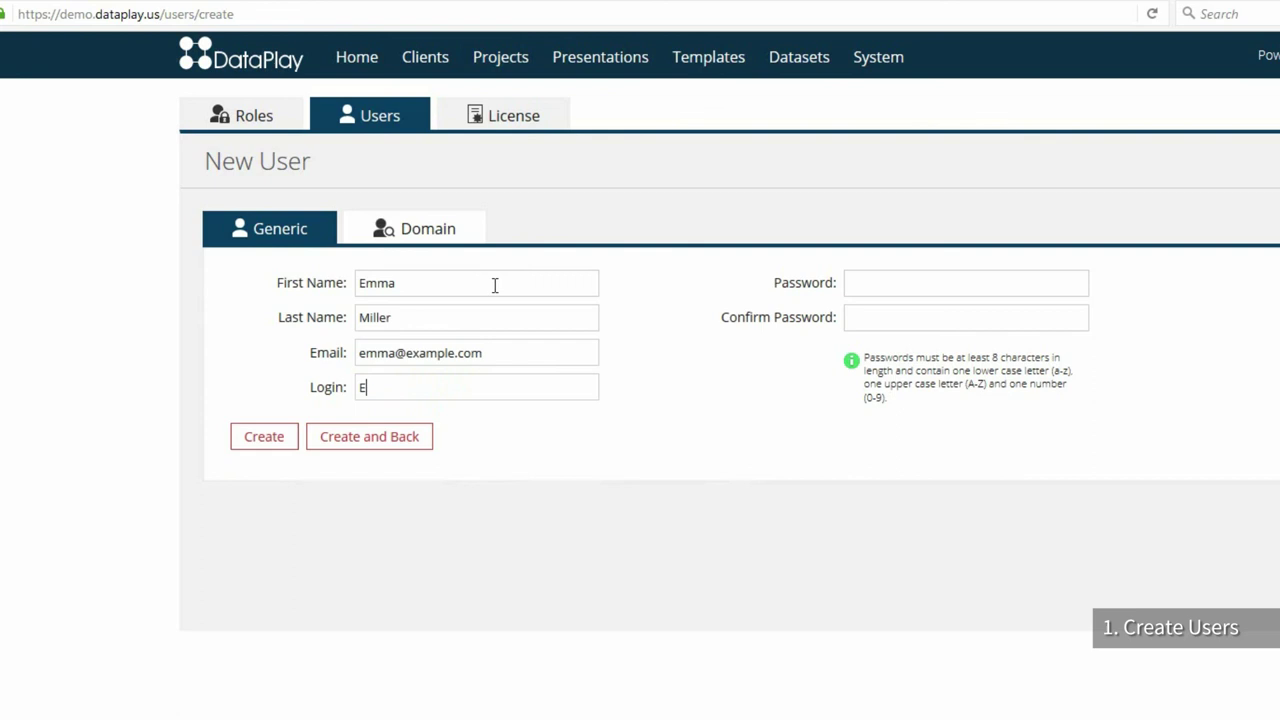
pyautogui.press('Tab')
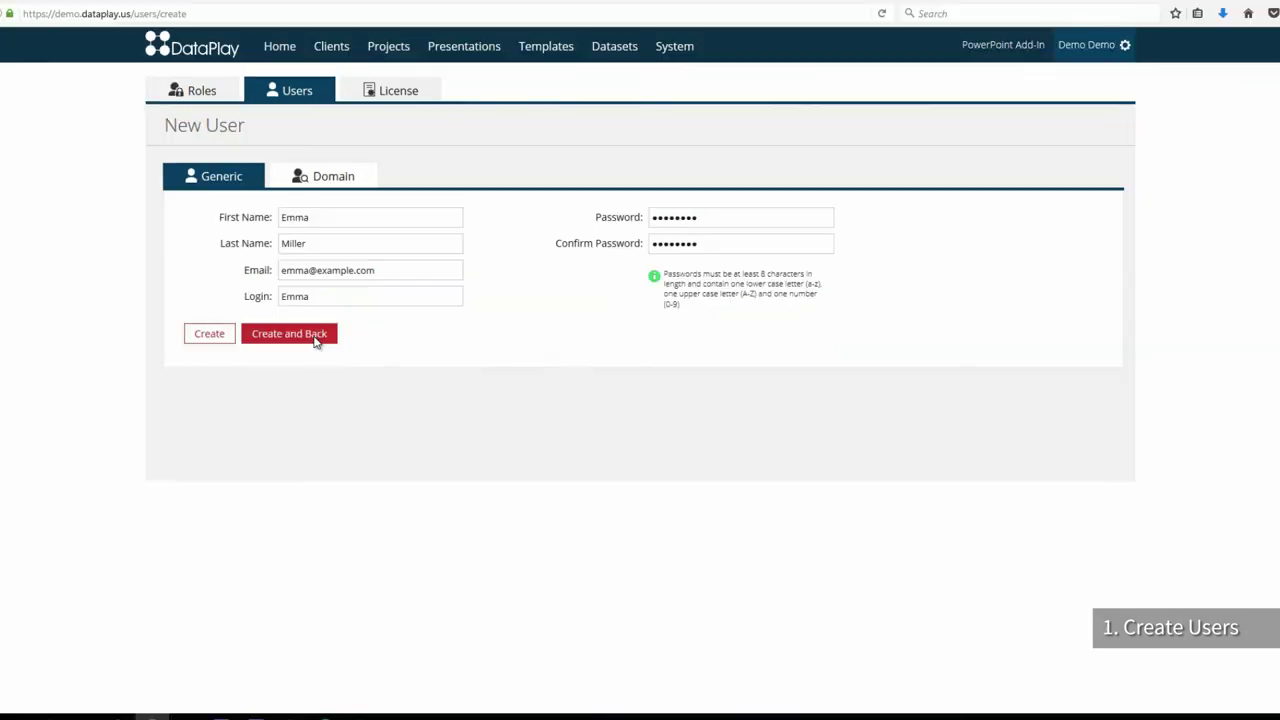
pyautogui.click(406, 443)
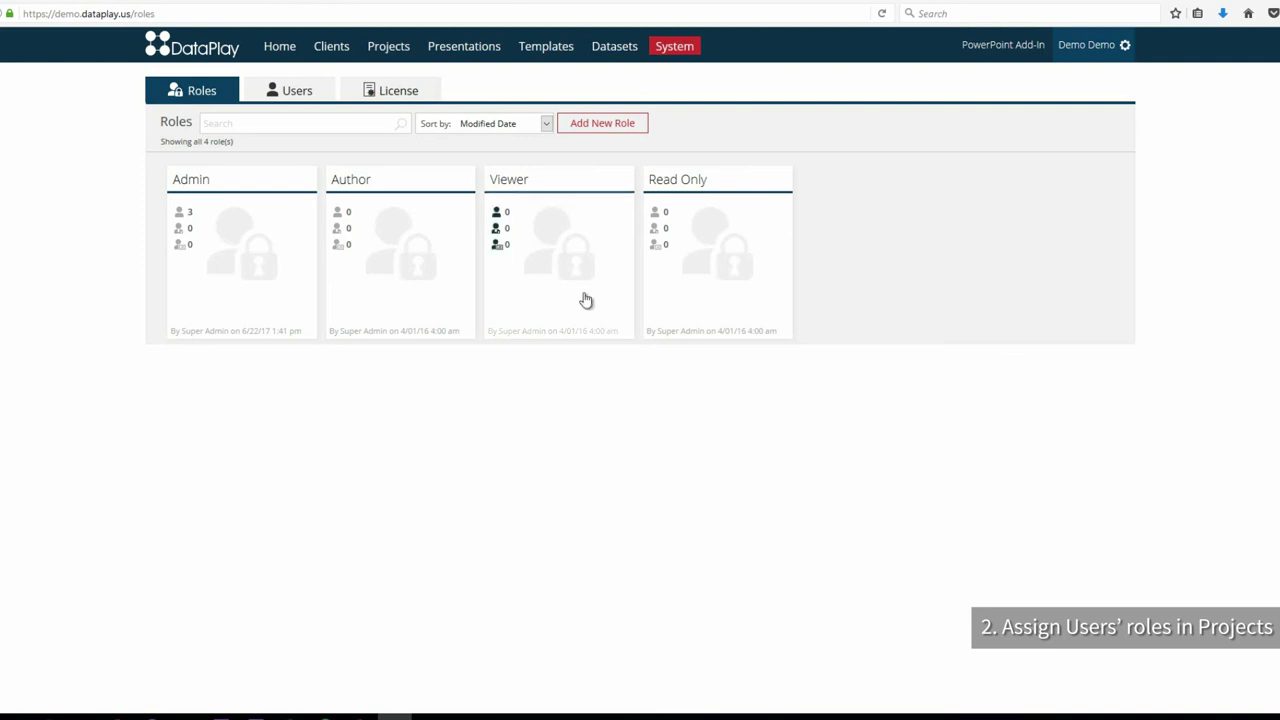
pyautogui.click(286, 192)
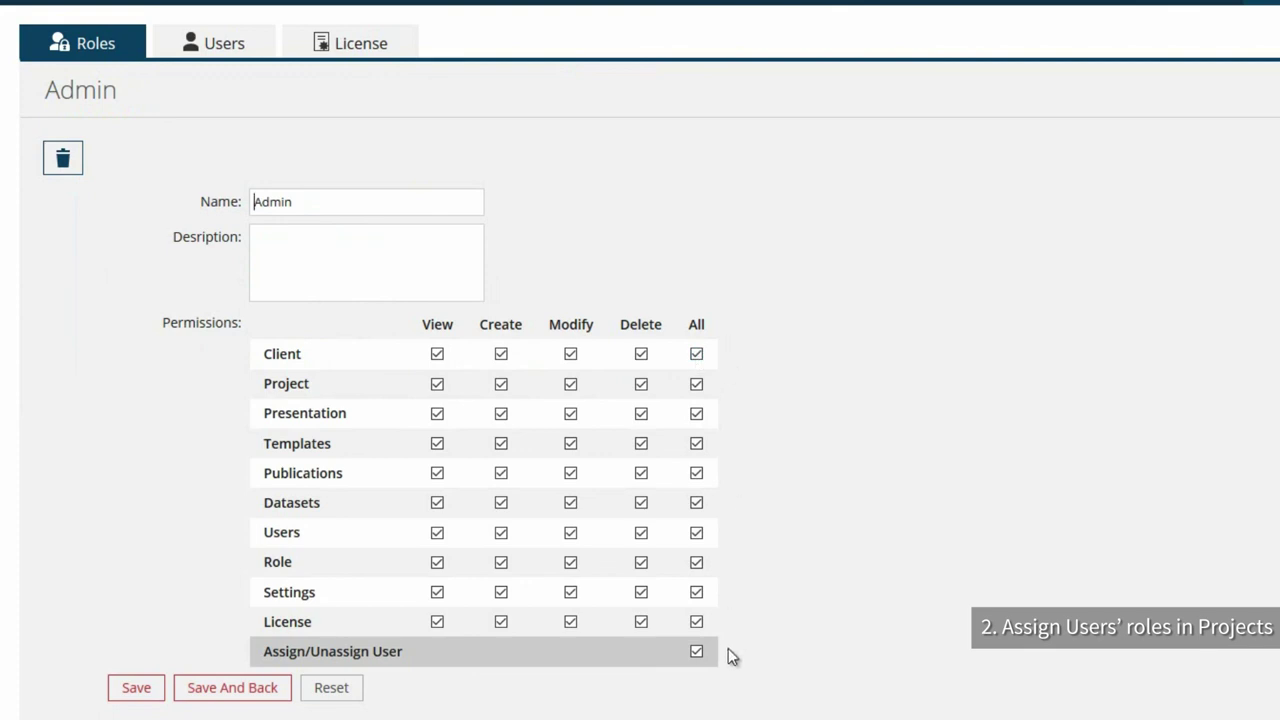
pyautogui.click(96, 48)
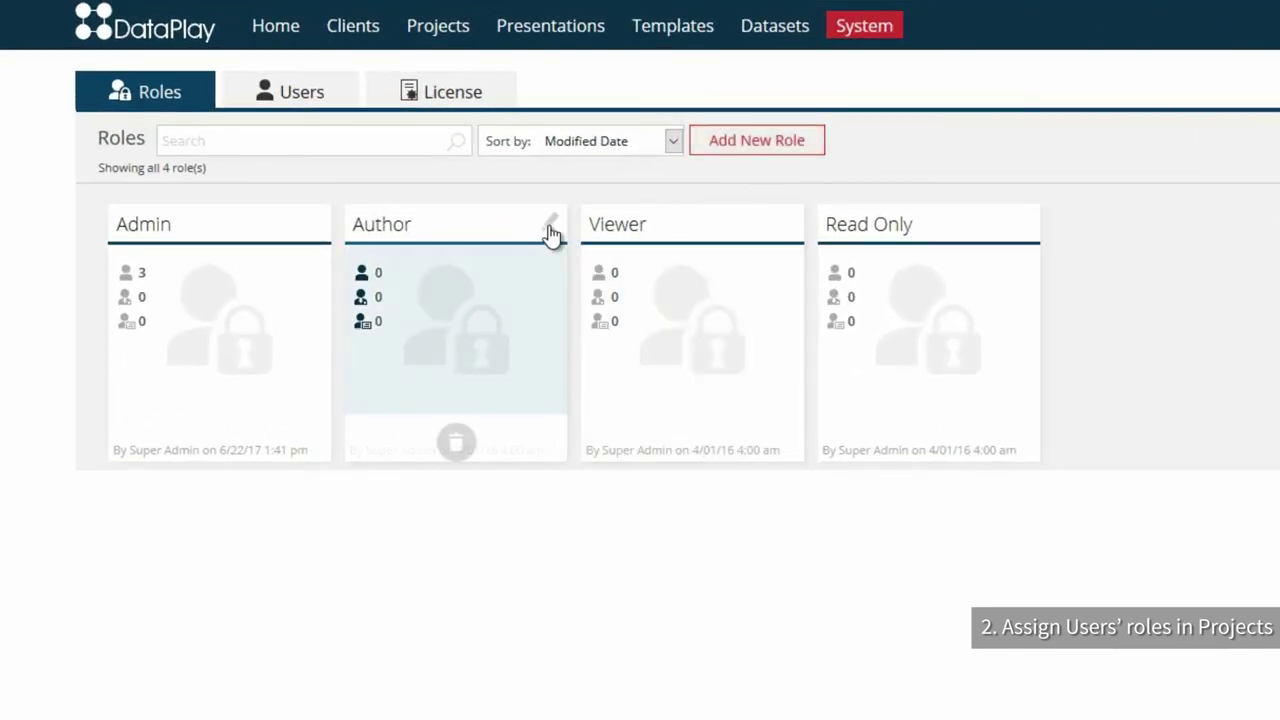
pyautogui.click(551, 222)
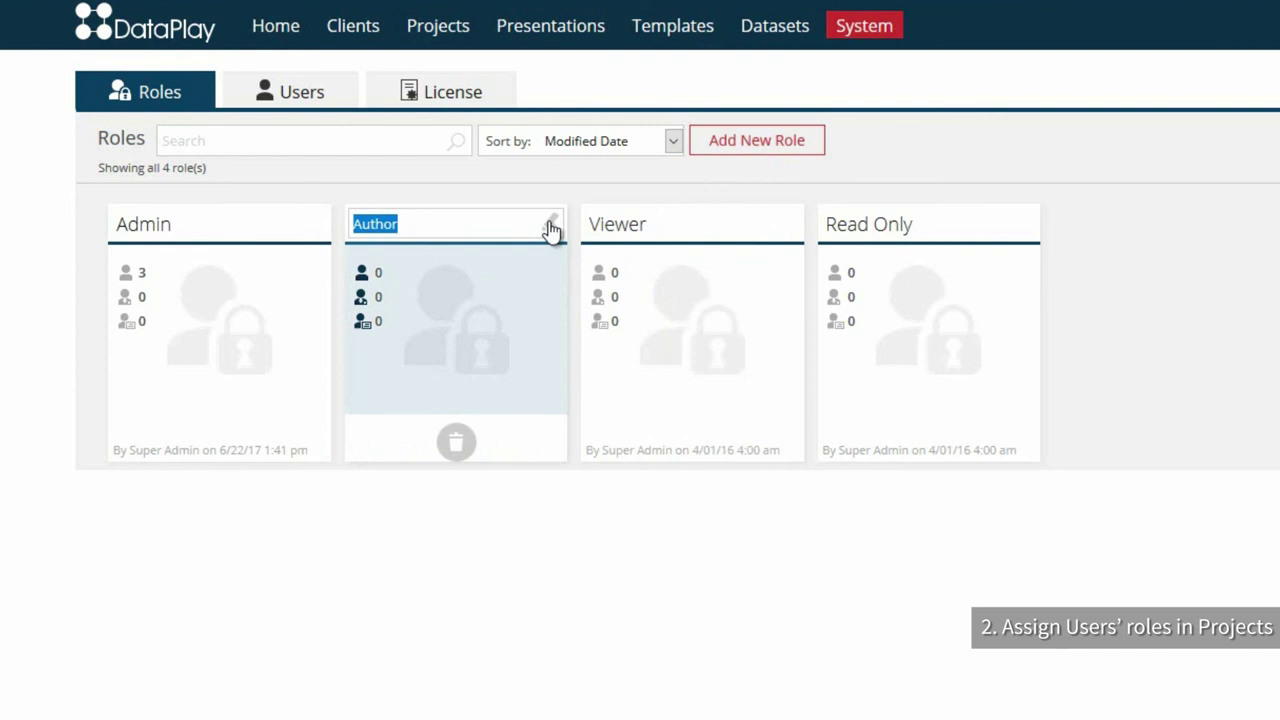
pyautogui.click(576, 189)
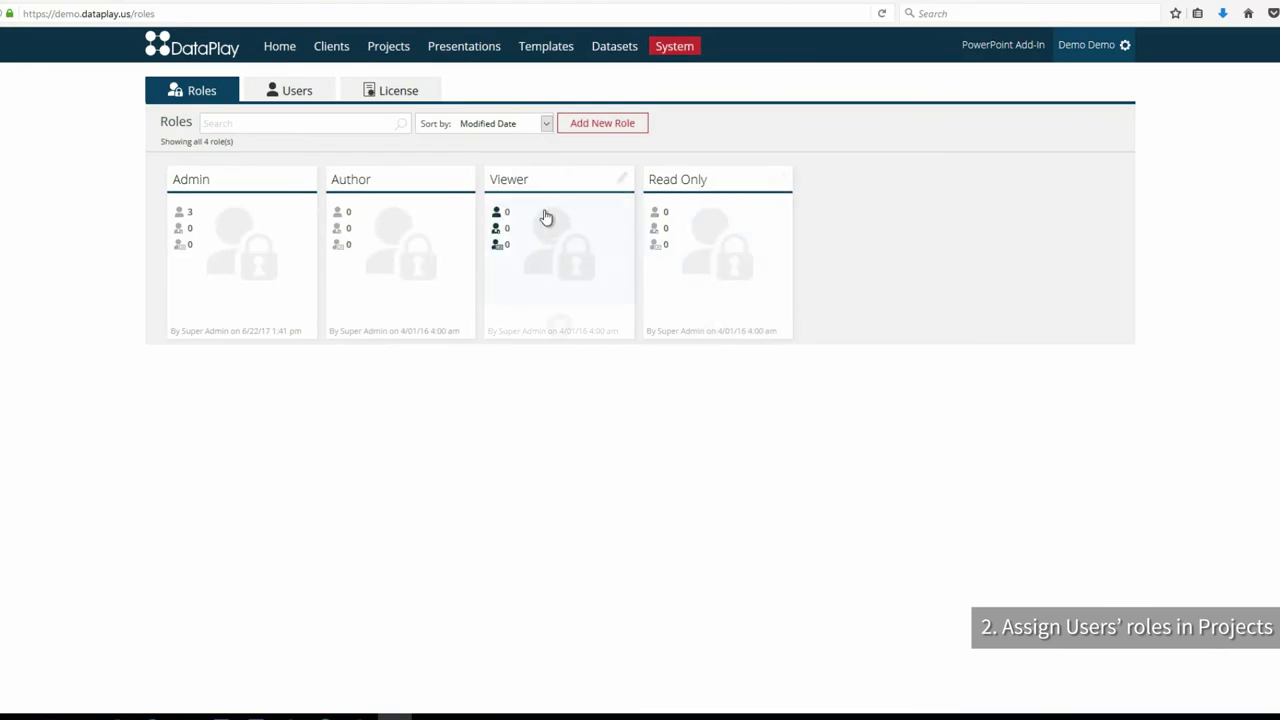
pyautogui.click(557, 206)
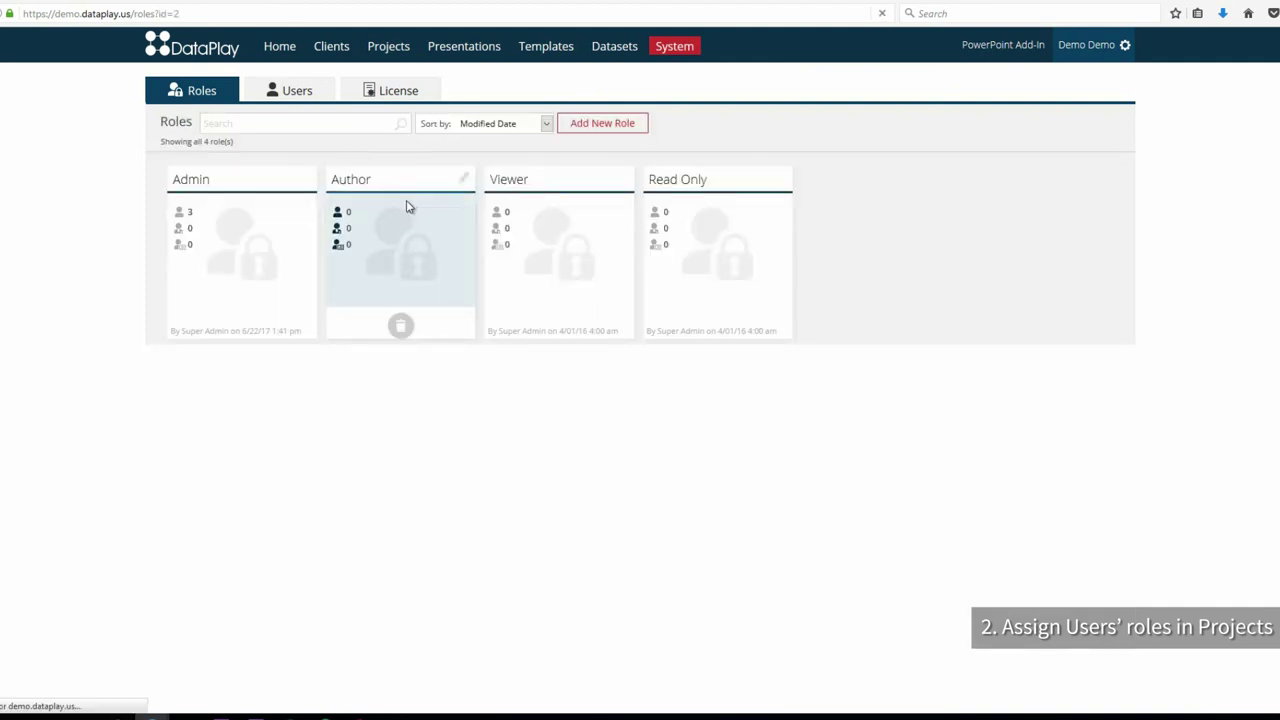
pyautogui.click(406, 205)
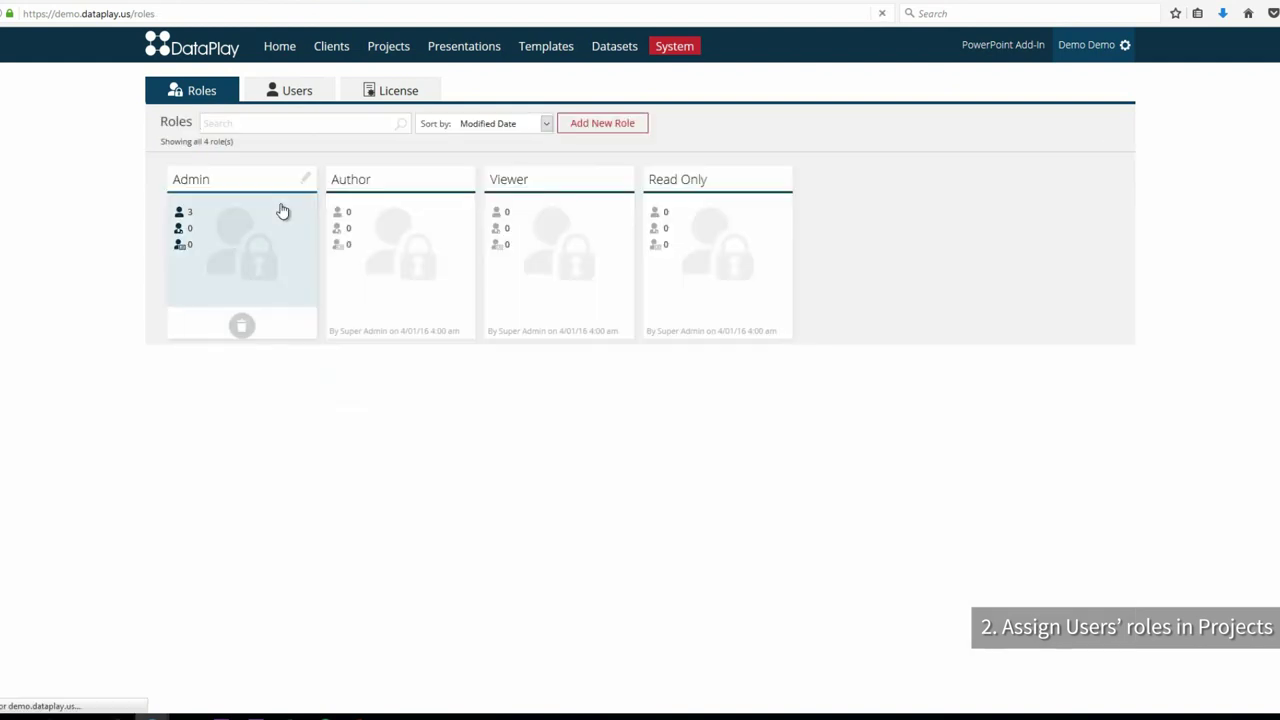
pyautogui.click(283, 209)
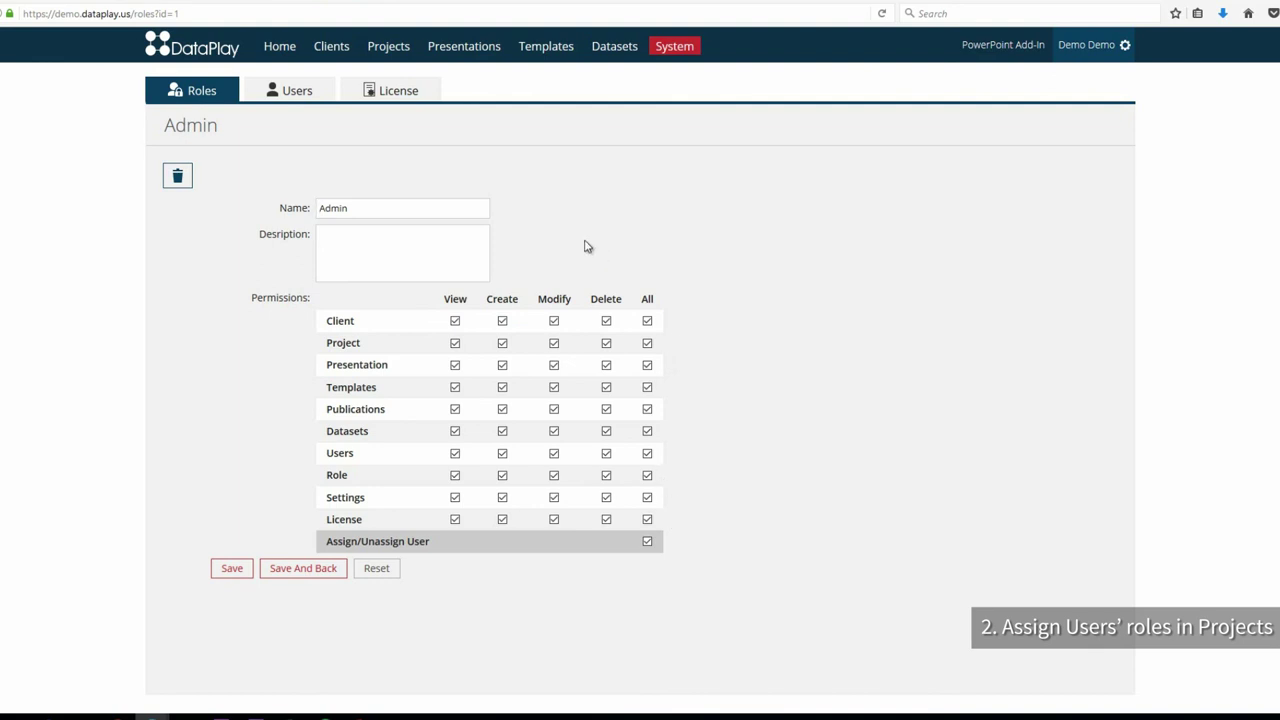
pyautogui.click(206, 94)
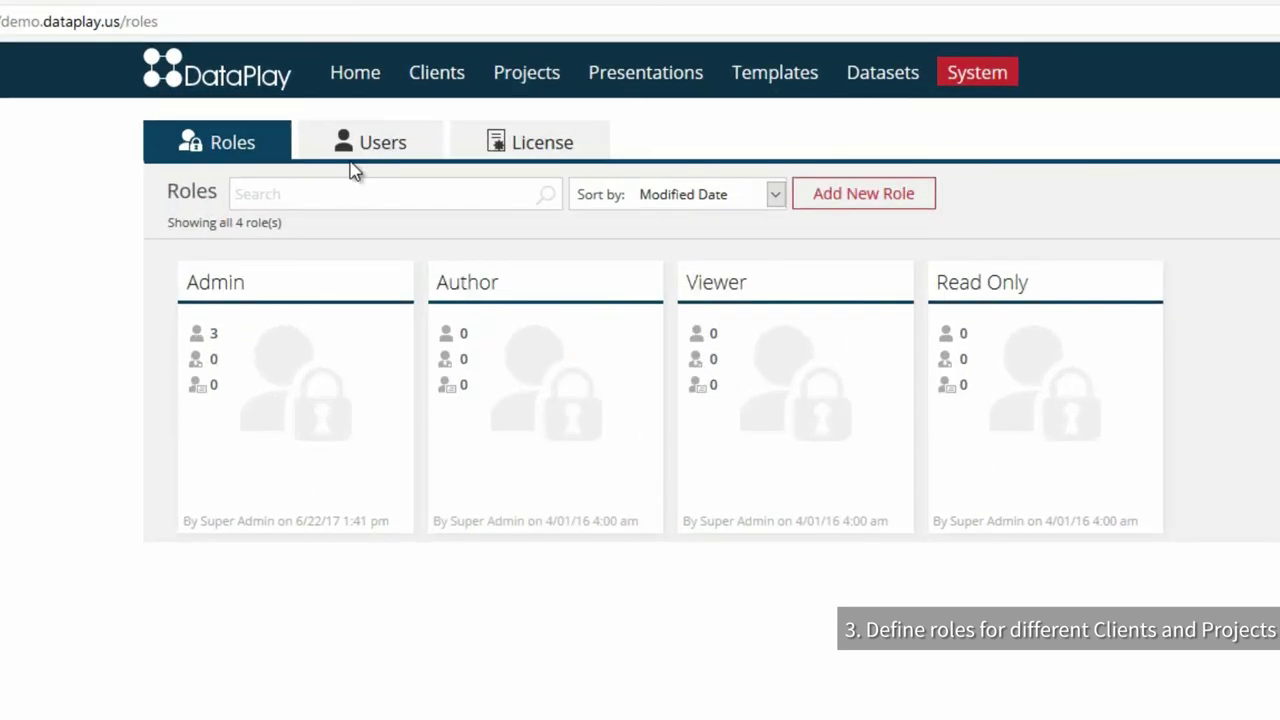
# Step: Give the first new user the Admin global role across all seven clients and save it
pyautogui.click(282, 98)
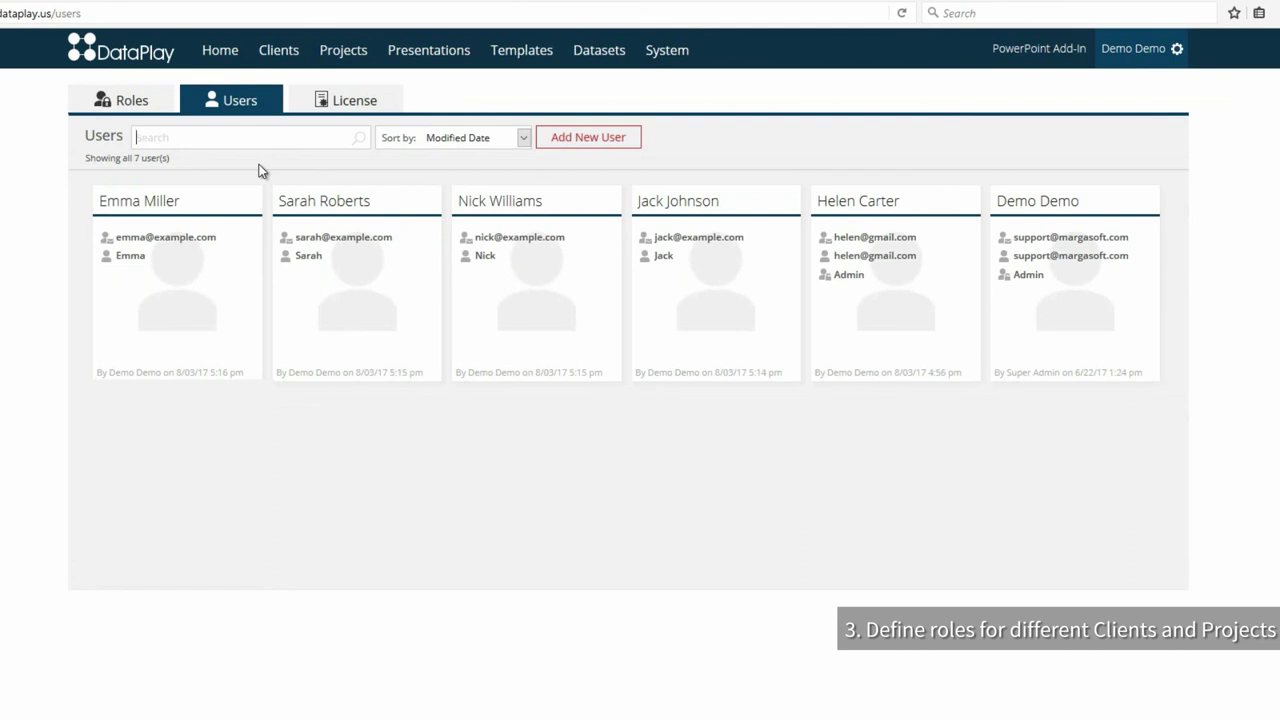
pyautogui.click(713, 284)
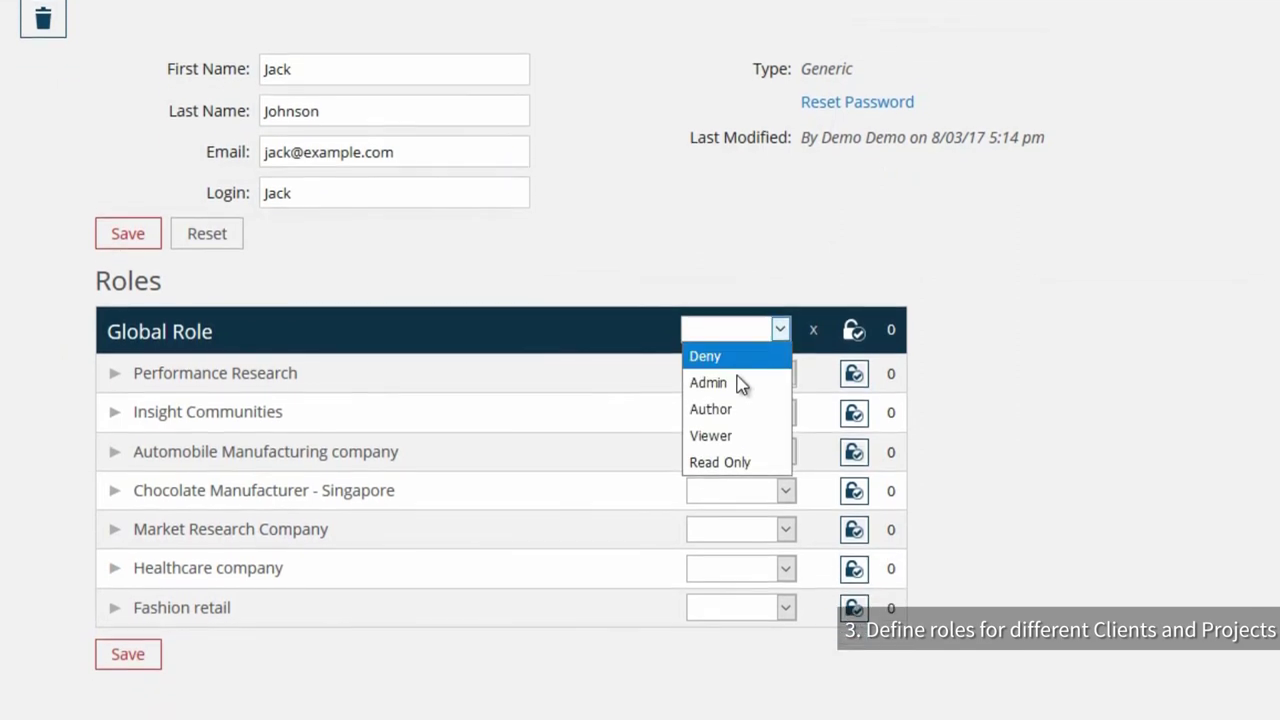
pyautogui.click(737, 425)
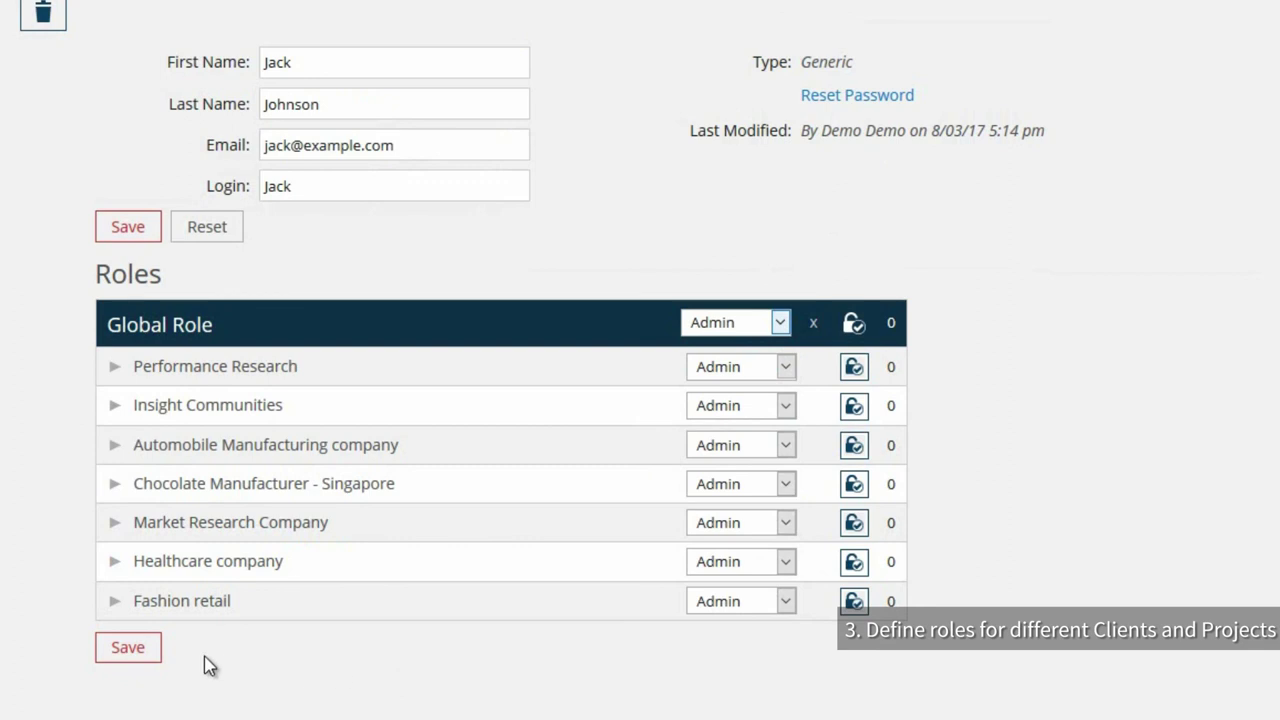
pyautogui.click(125, 650)
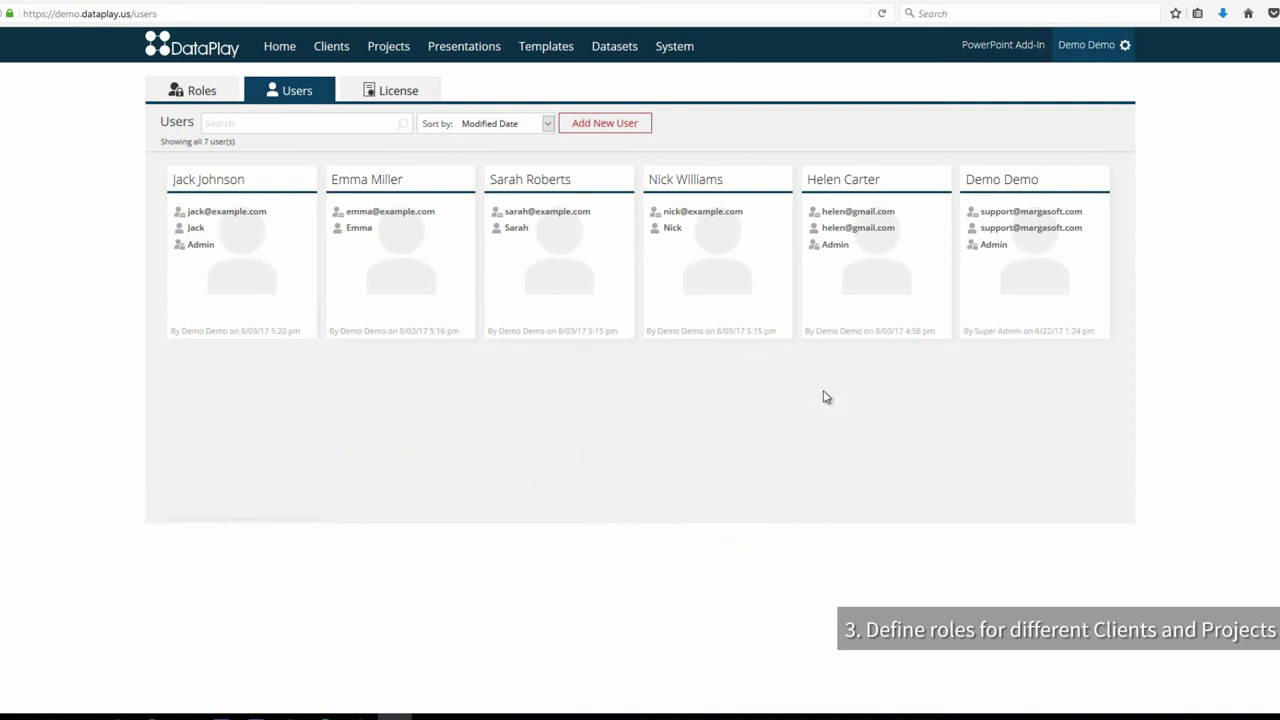
# Step: Set the user's Healthcare company and Fashion retail to Author, both sub-projects to Viewer, and save
pyautogui.click(726, 277)
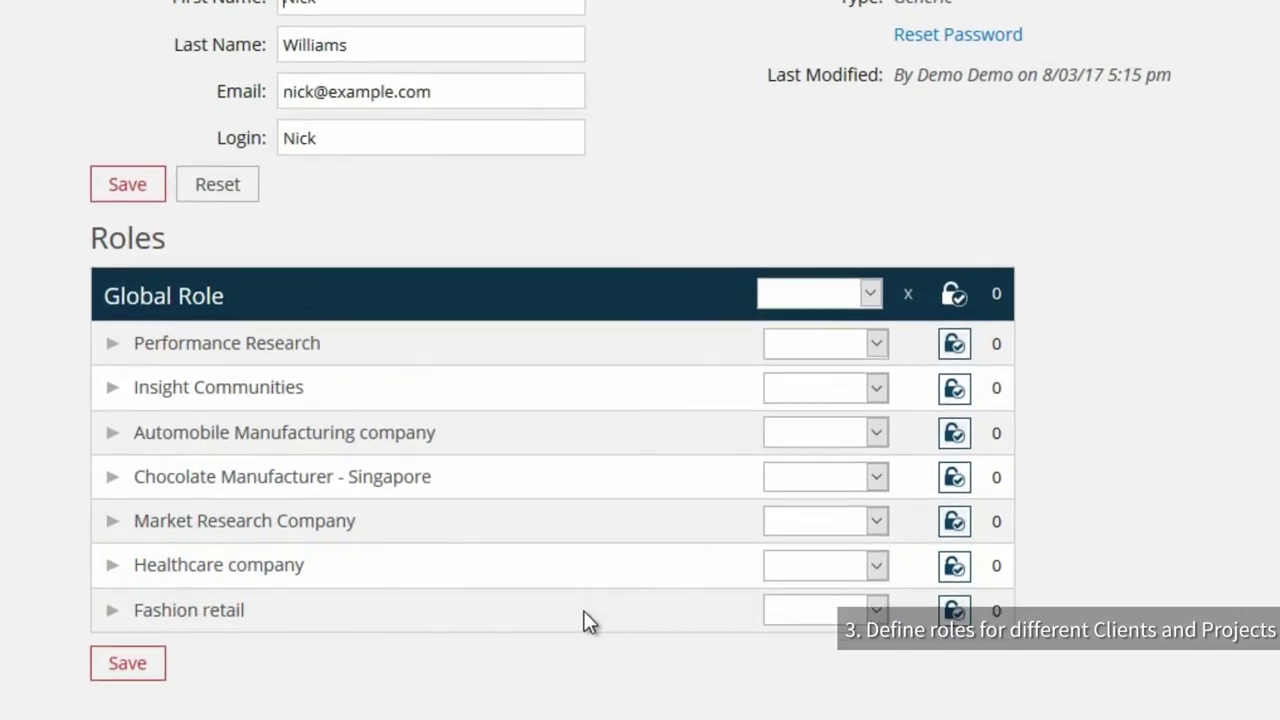
pyautogui.click(878, 546)
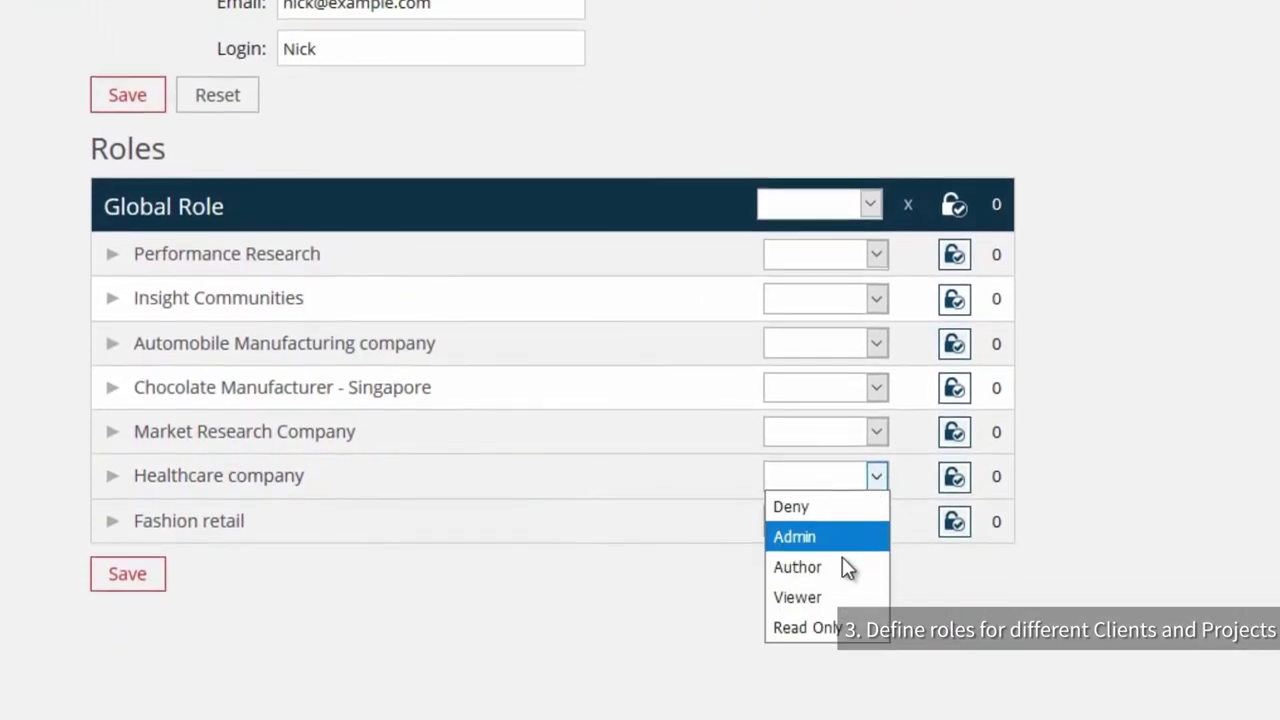
pyautogui.click(845, 637)
pyautogui.click(876, 542)
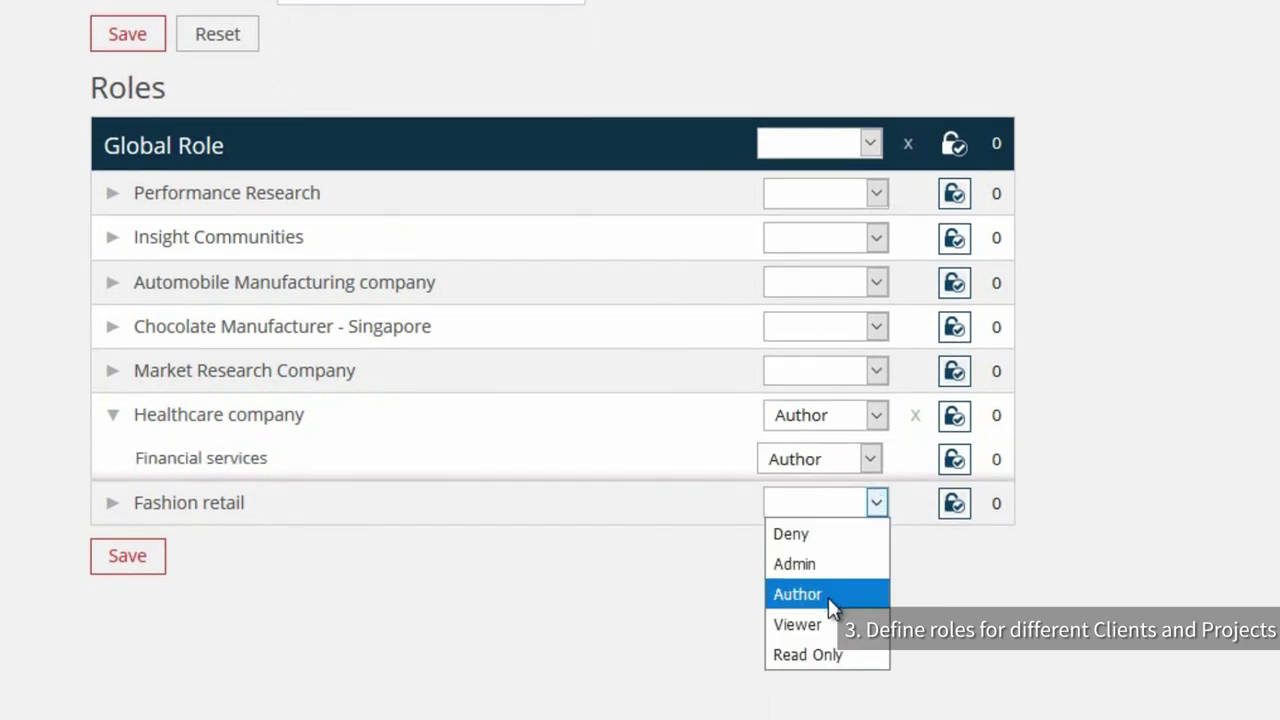
pyautogui.click(827, 596)
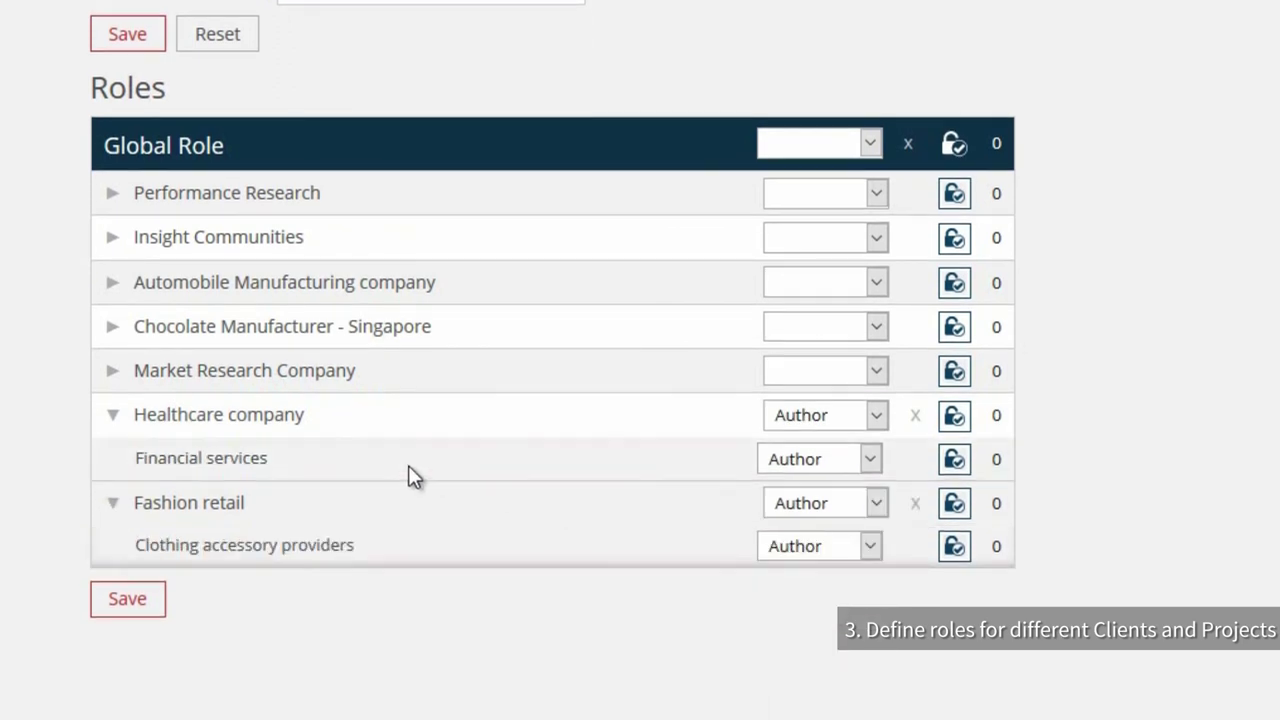
pyautogui.click(868, 459)
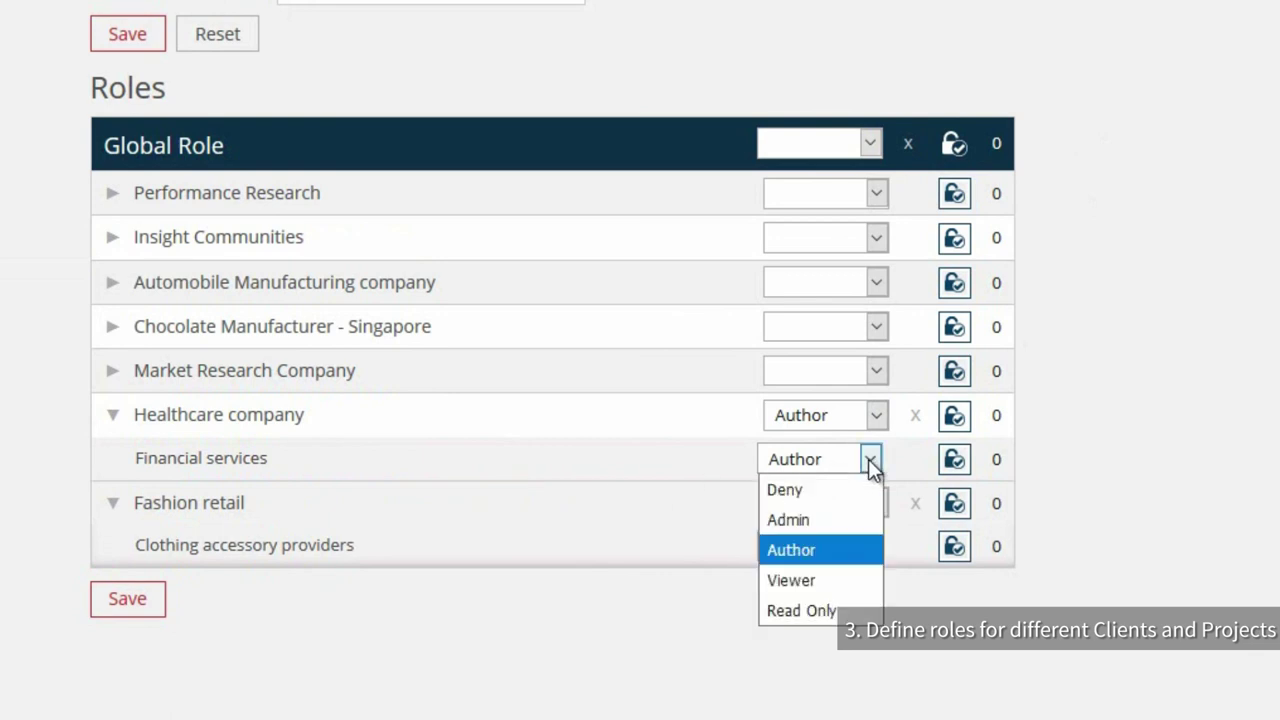
pyautogui.click(834, 580)
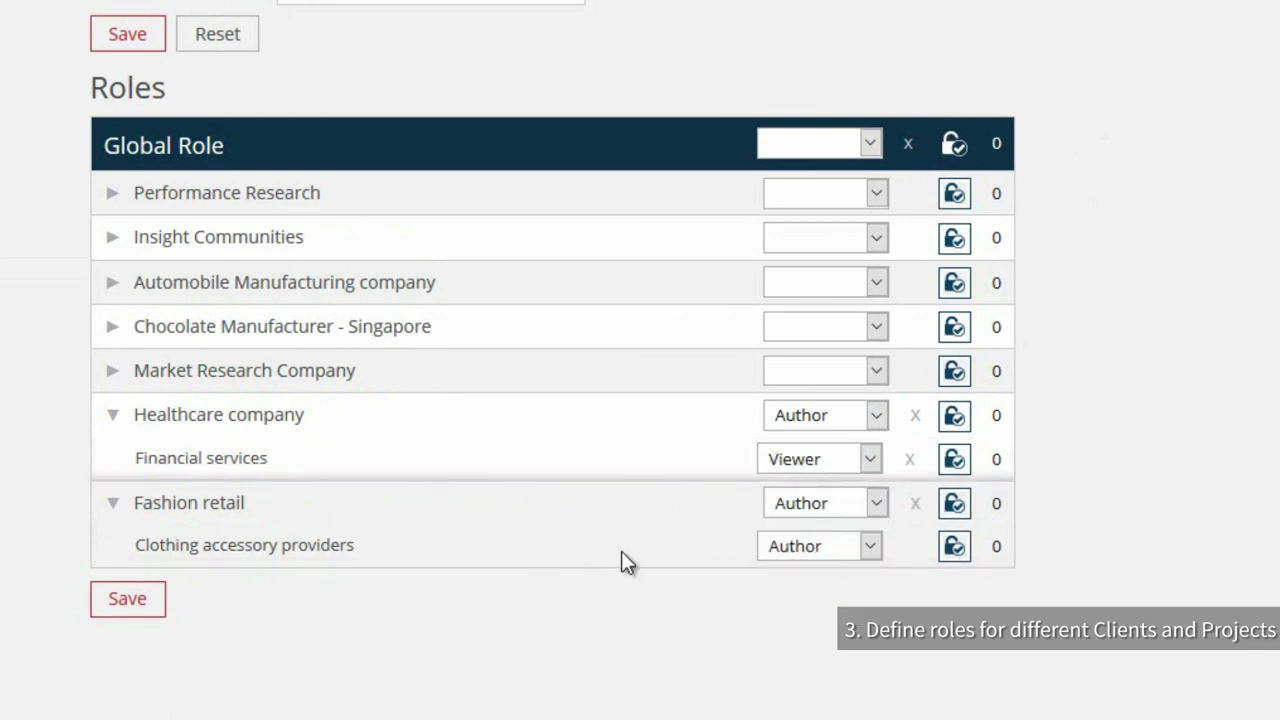
pyautogui.click(881, 541)
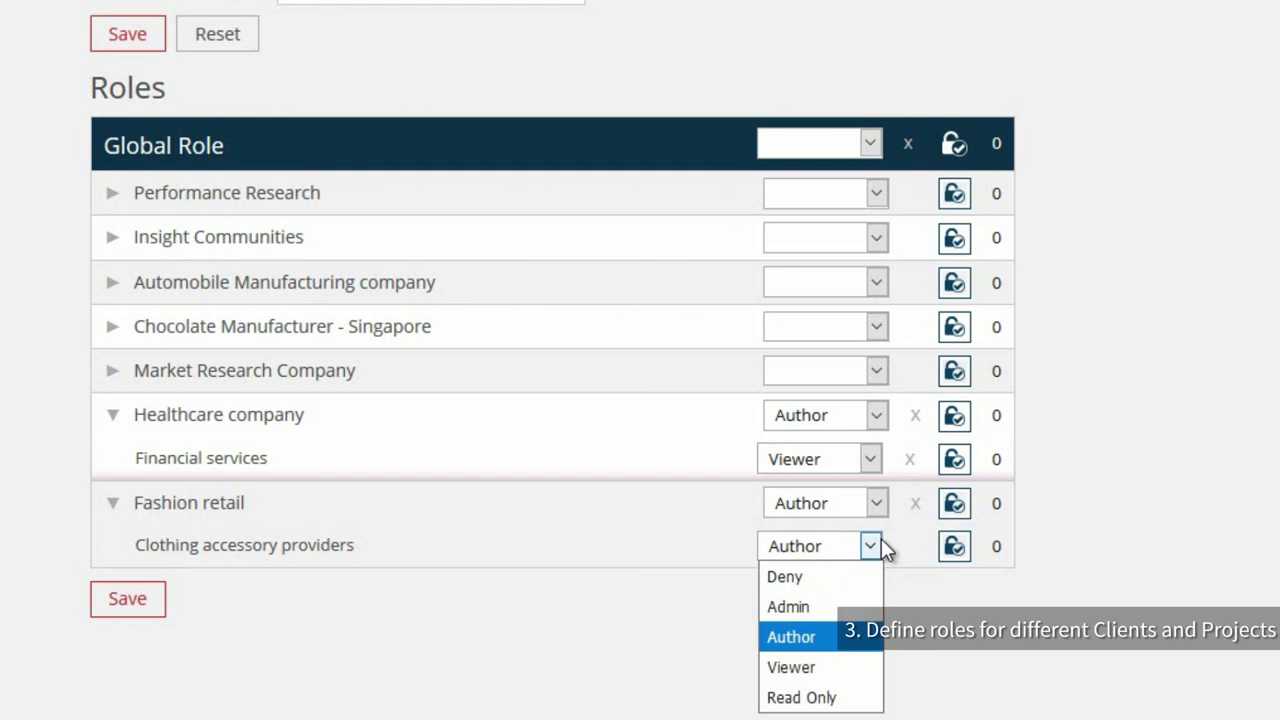
pyautogui.click(850, 670)
pyautogui.click(135, 602)
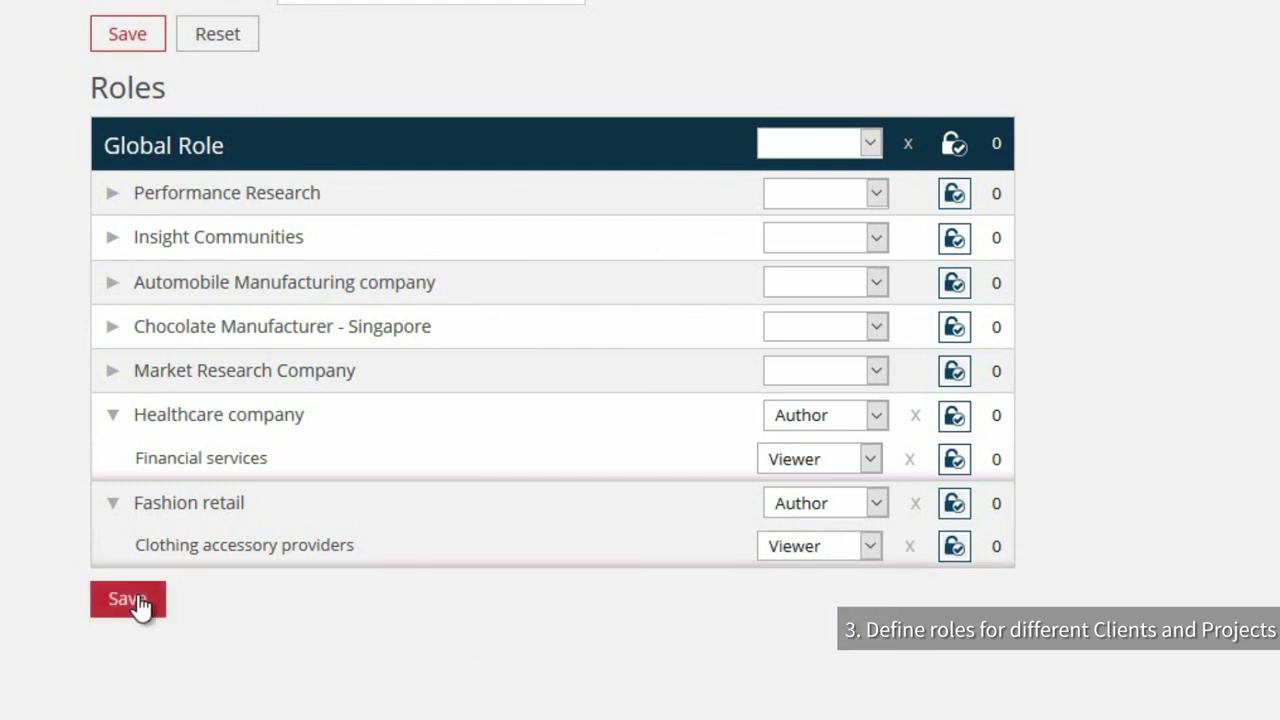
# Step: Set the next user's Healthcare company and Fashion retail to Viewer, both sub-projects to Author, and save
pyautogui.click(740, 283)
pyautogui.click(767, 446)
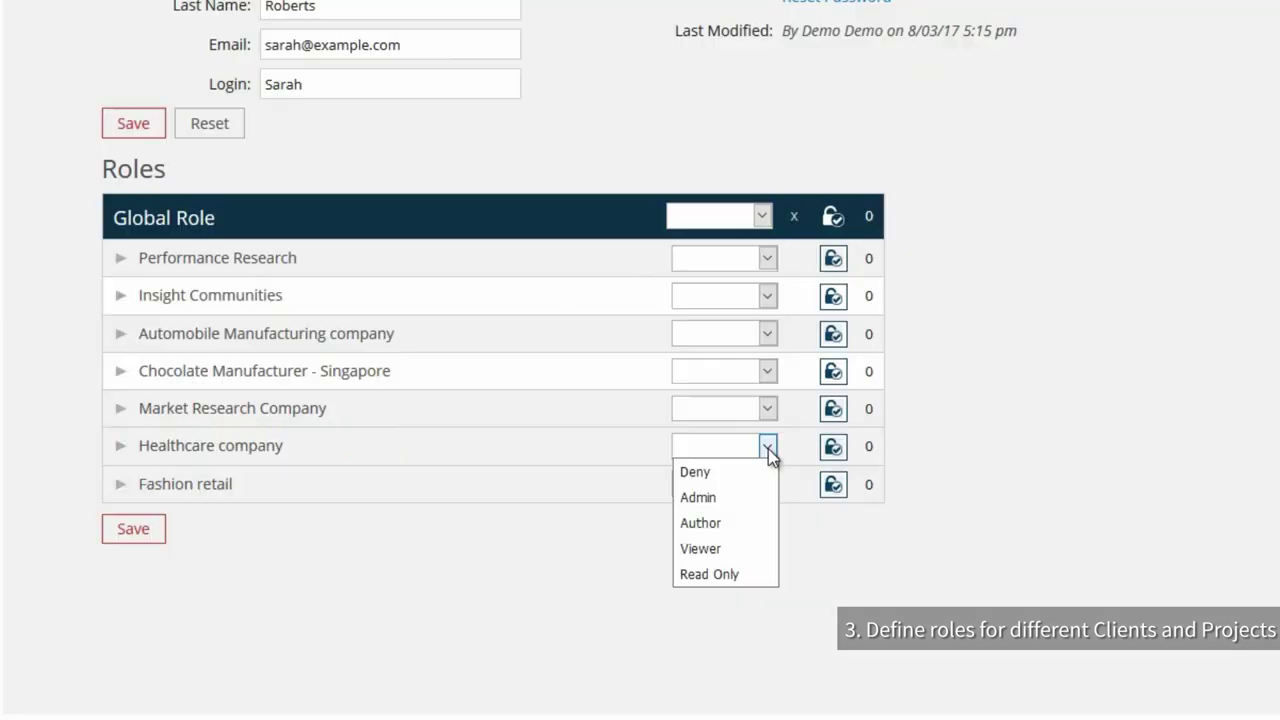
pyautogui.click(745, 548)
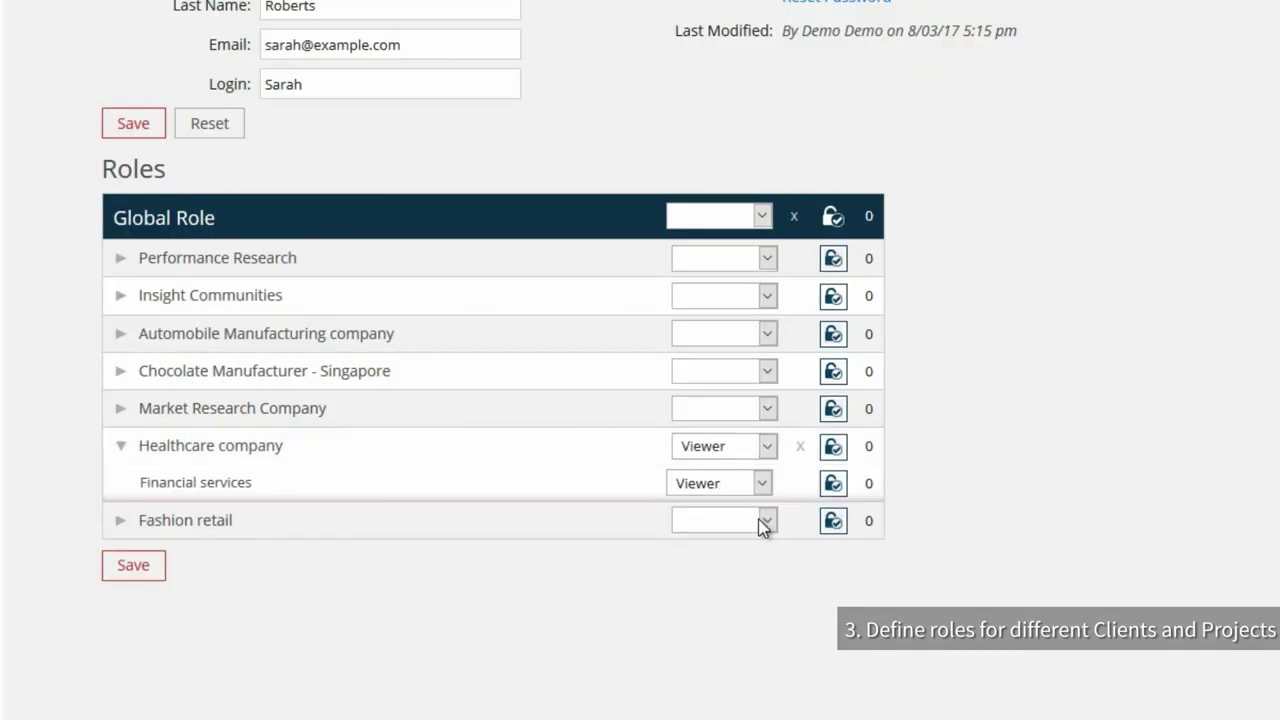
pyautogui.click(766, 520)
pyautogui.click(748, 622)
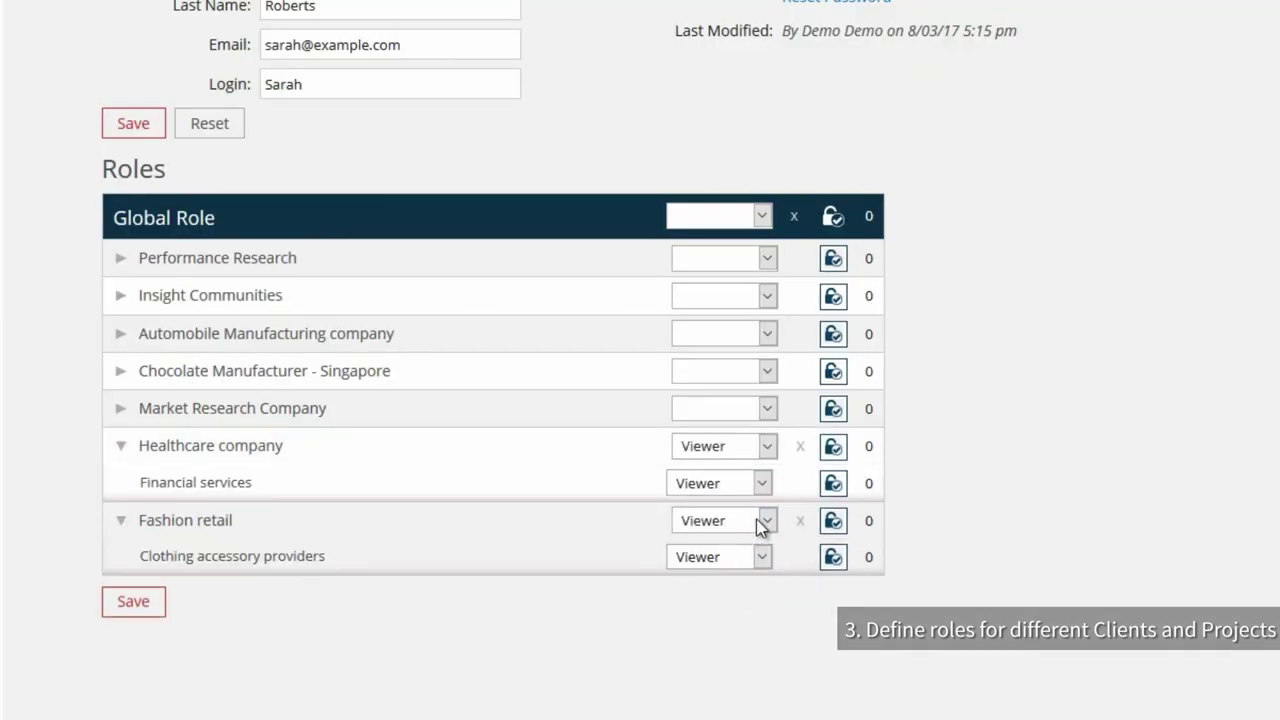
pyautogui.click(762, 484)
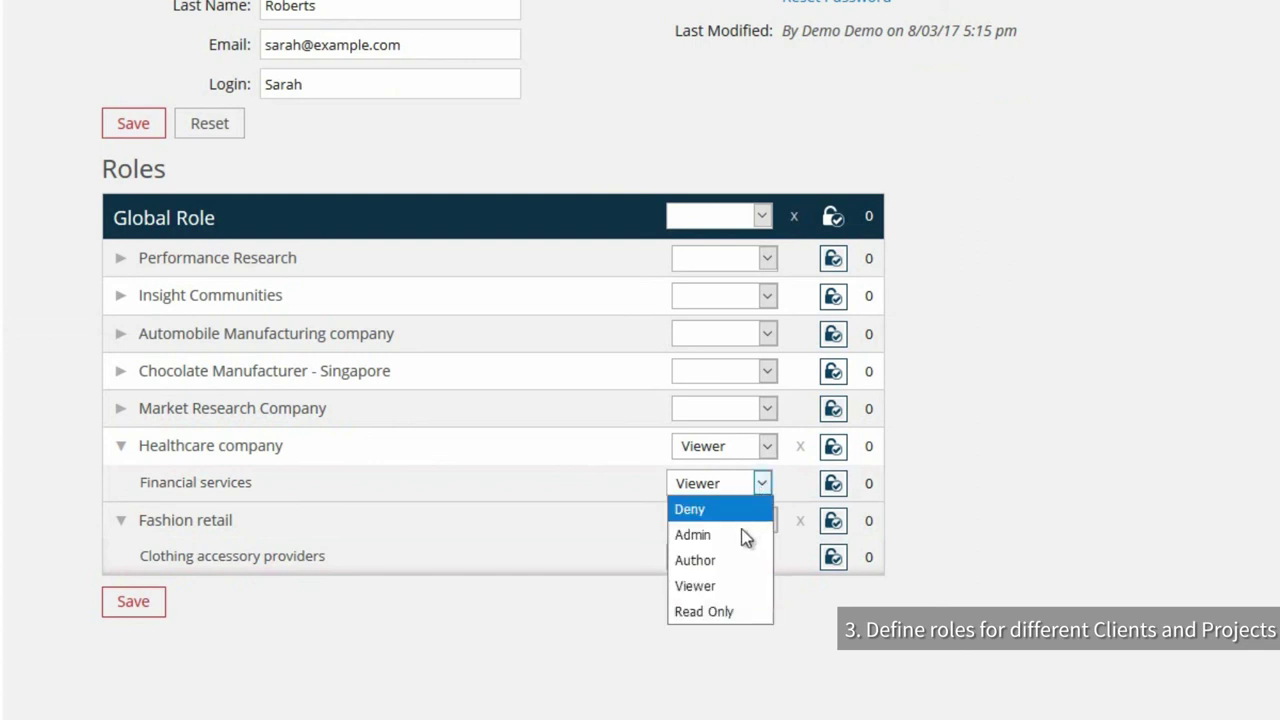
pyautogui.click(745, 560)
pyautogui.click(762, 557)
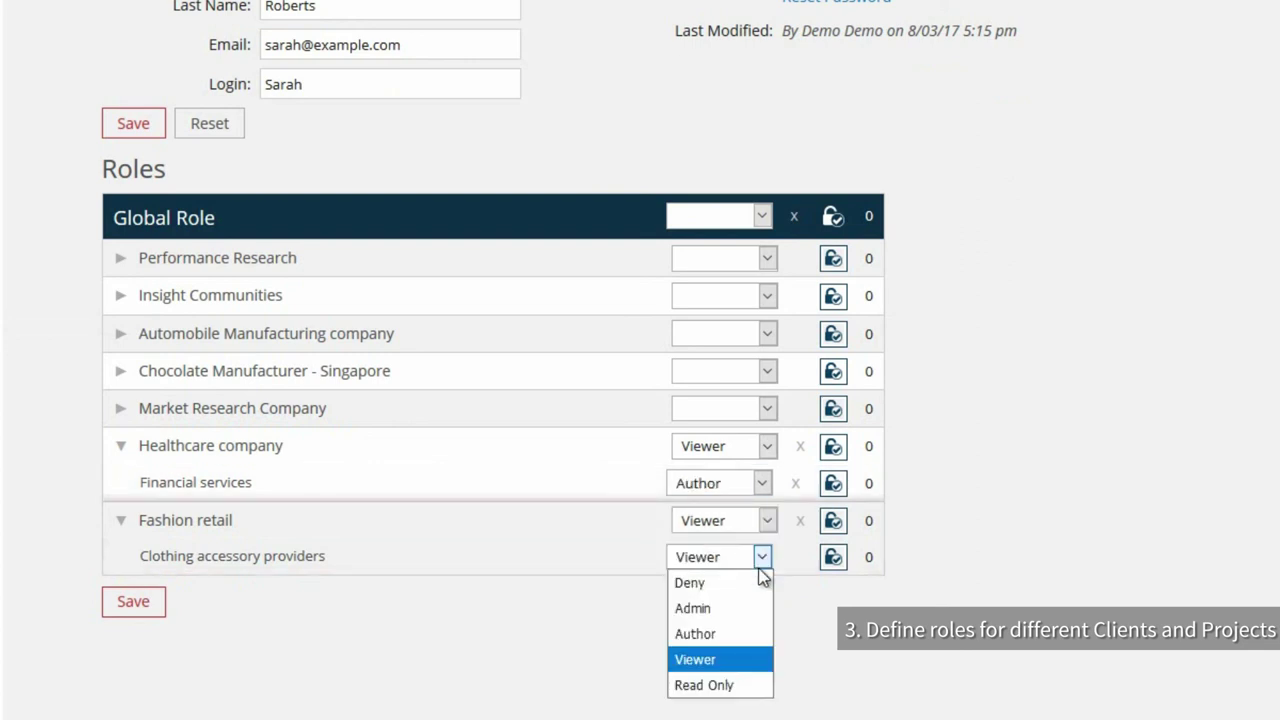
pyautogui.click(743, 633)
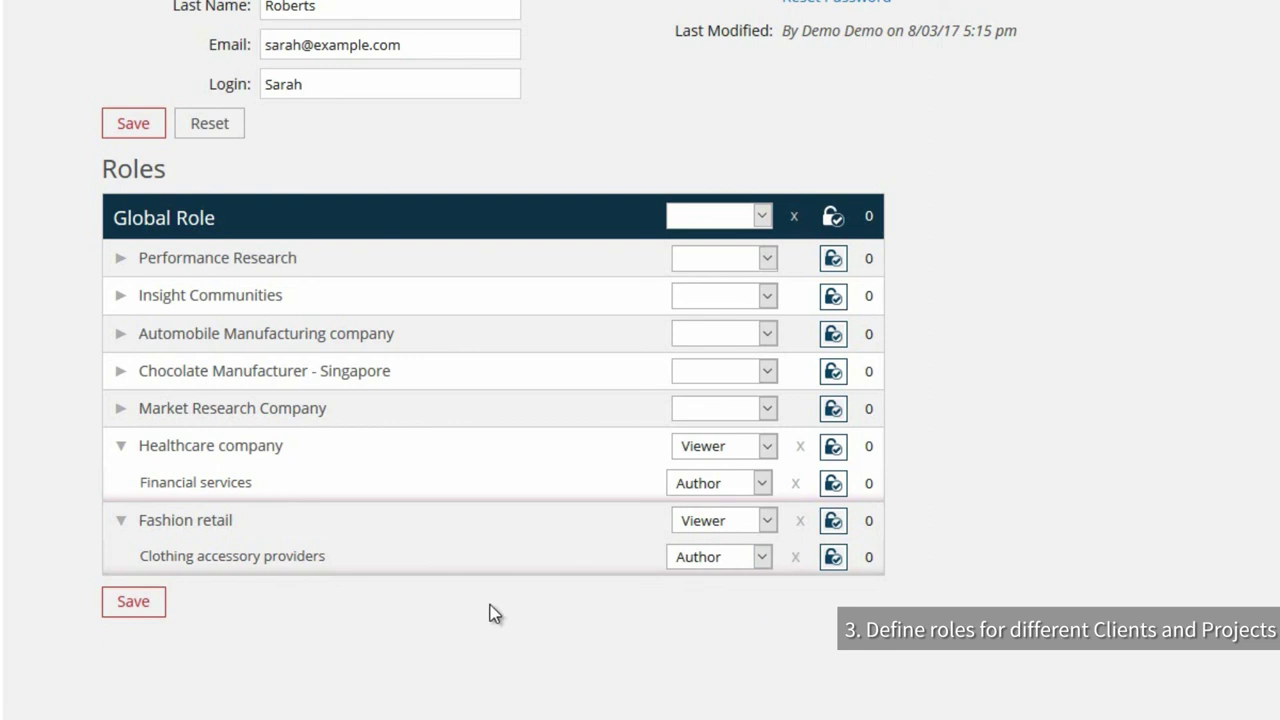
pyautogui.click(145, 605)
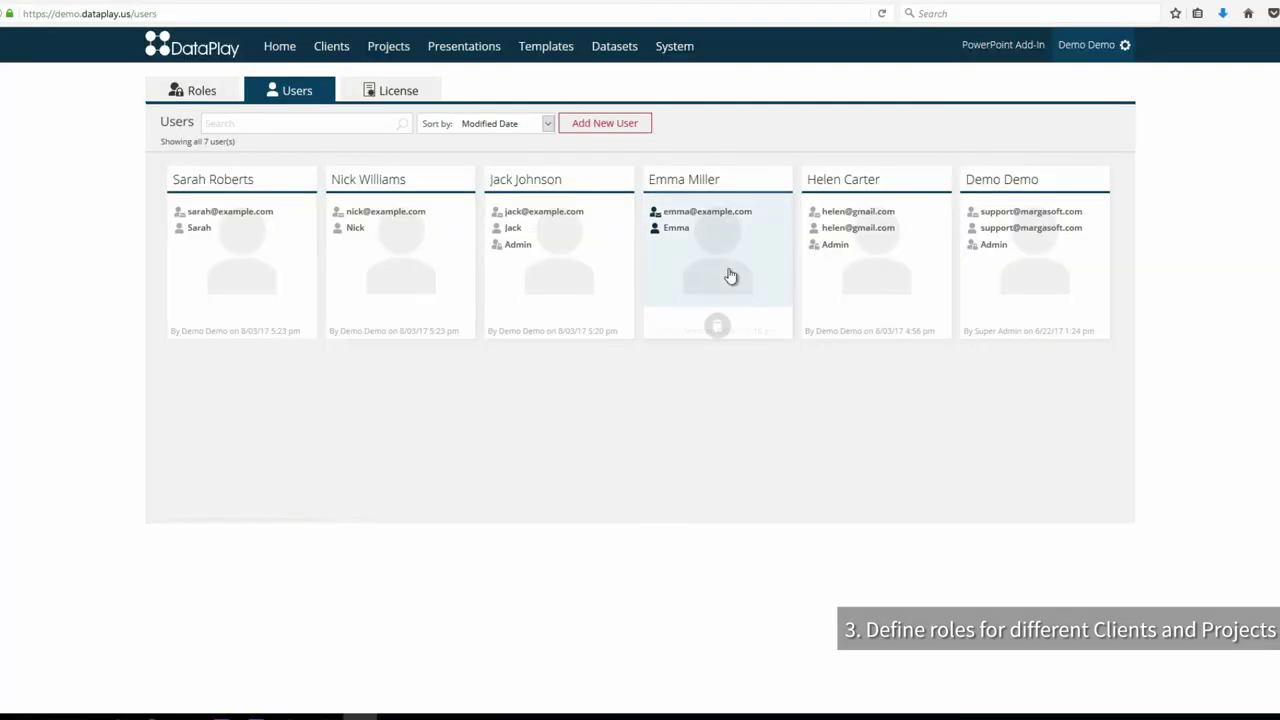
# Step: Set the fourth user's global role to Viewer, filling Viewer across all seven clients
pyautogui.click(730, 276)
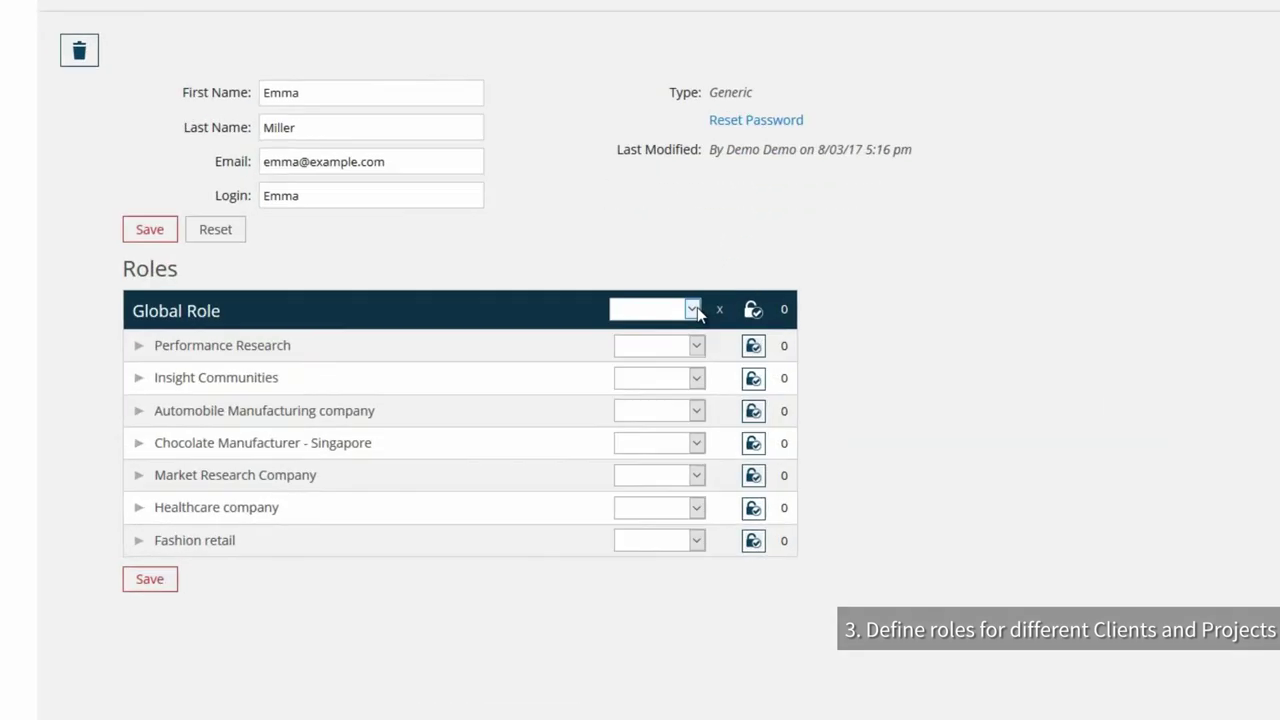
pyautogui.click(643, 374)
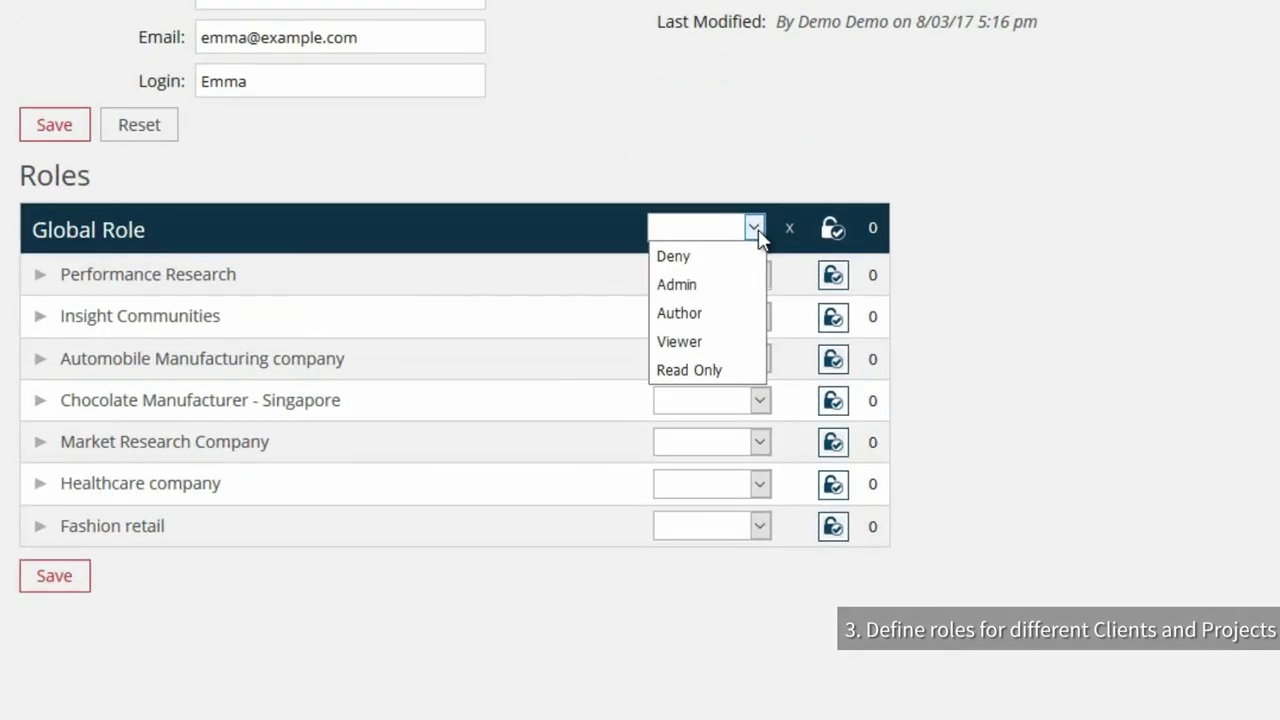
pyautogui.click(703, 342)
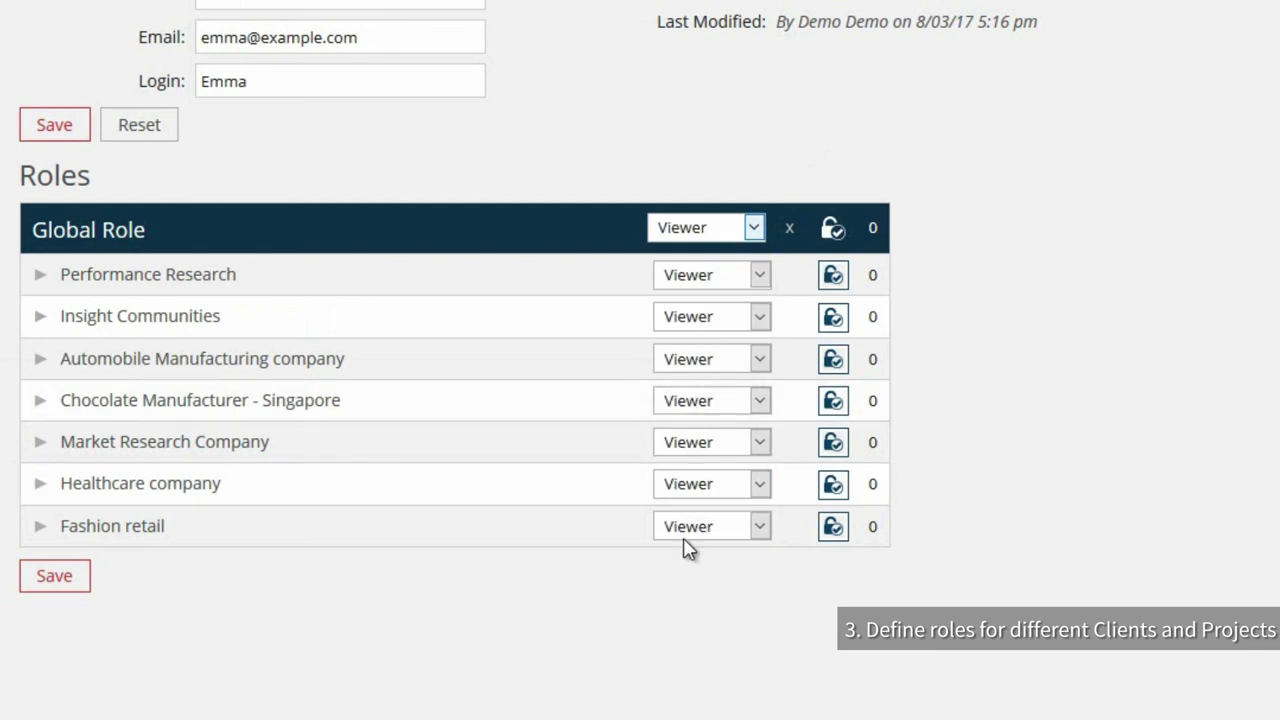